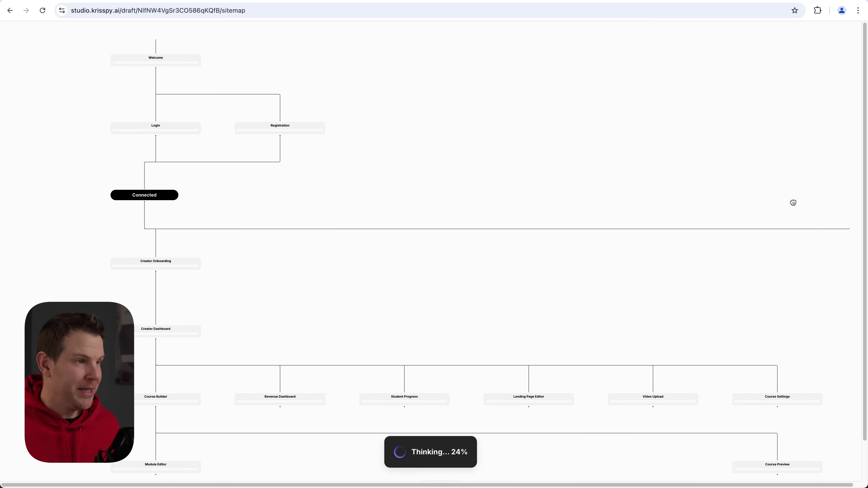
# - Examine the project sitemap and the generated Auth Flow and Course Creator Flow wireframes through to Course Settings
pyautogui.moveTo(238, 318); pyautogui.dragTo(110, 191)
pyautogui.moveTo(521, 392); pyautogui.dragTo(123, 345)
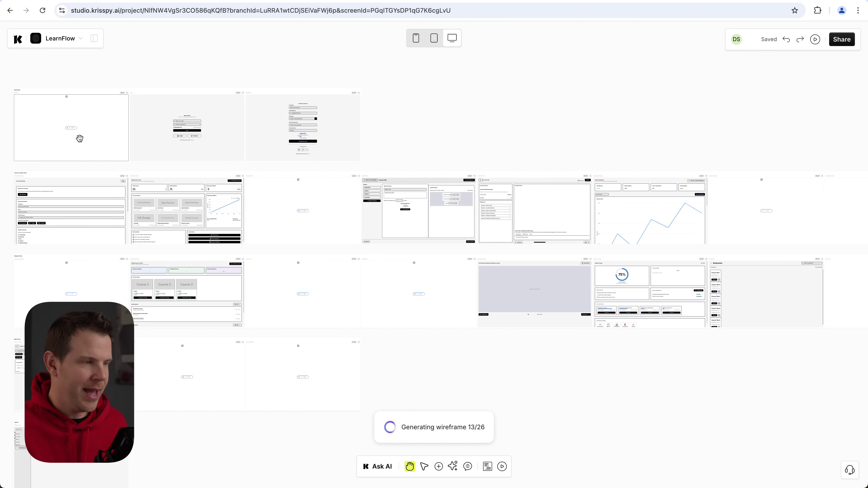
pyautogui.scroll(10, 79, 143)
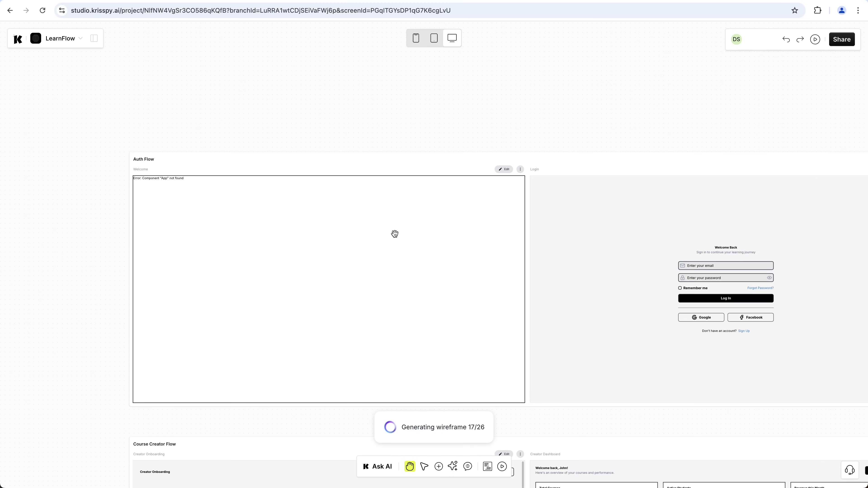
pyautogui.moveTo(672, 112); pyautogui.dragTo(244, 136)
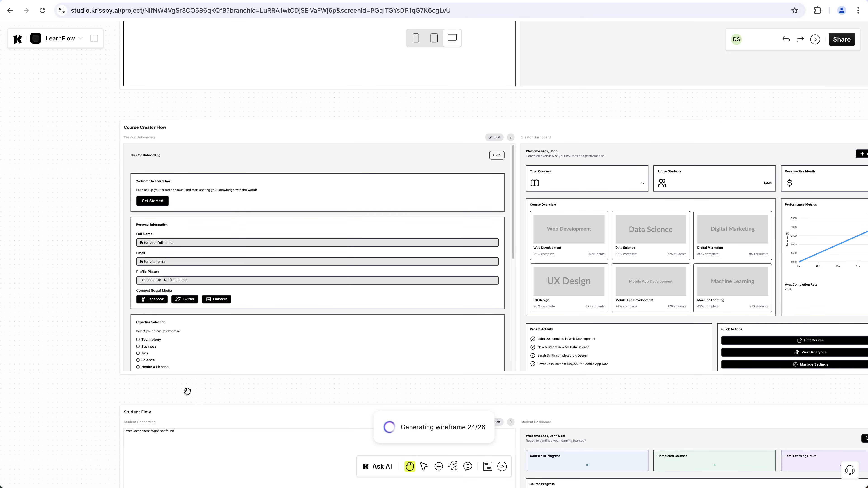
pyautogui.moveTo(196, 397); pyautogui.dragTo(204, 167)
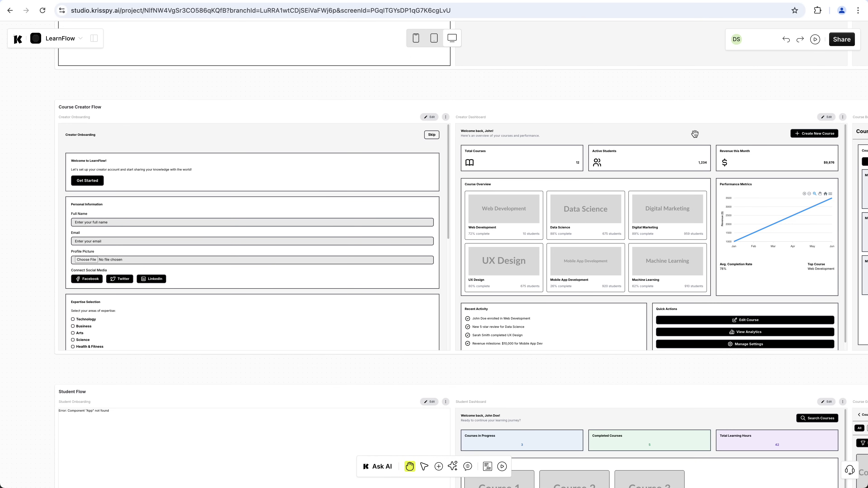
pyautogui.moveTo(695, 133); pyautogui.dragTo(343, 147)
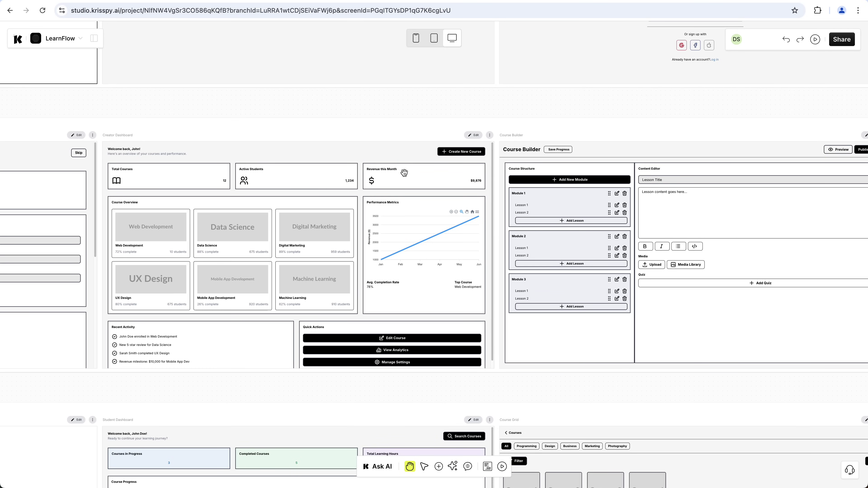
pyautogui.moveTo(729, 141); pyautogui.dragTo(389, 146)
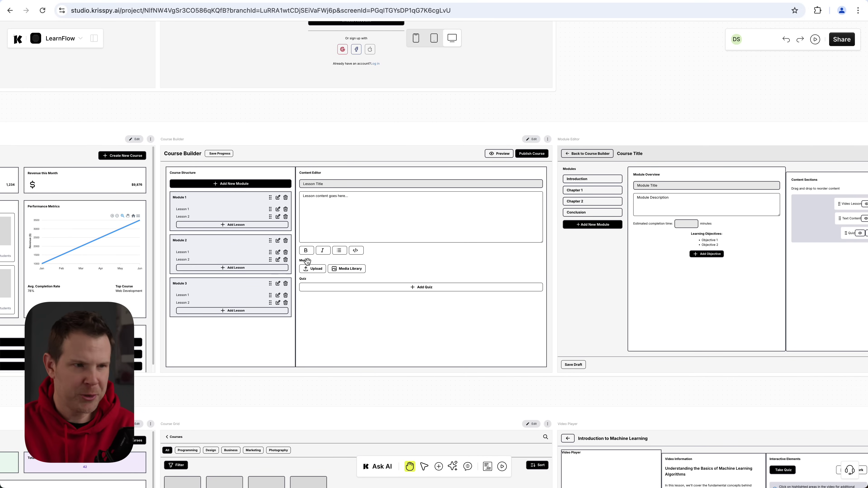
pyautogui.scroll(1, 352, 267)
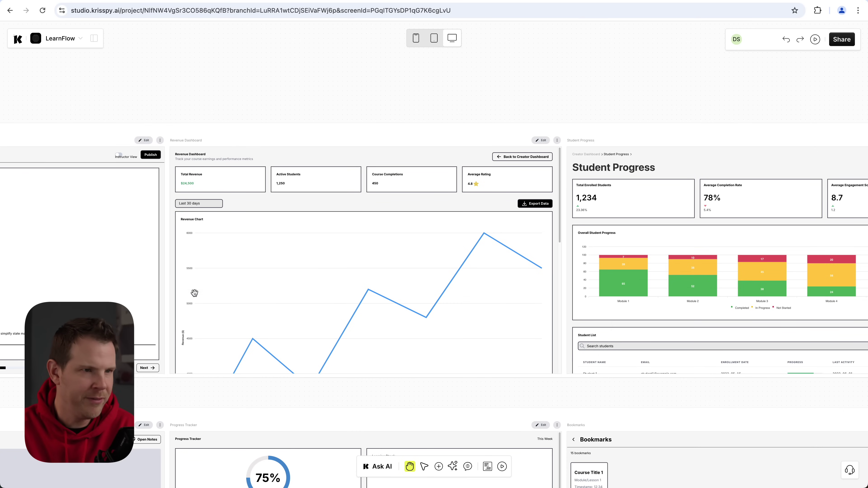
pyautogui.moveTo(756, 115); pyautogui.dragTo(379, 90)
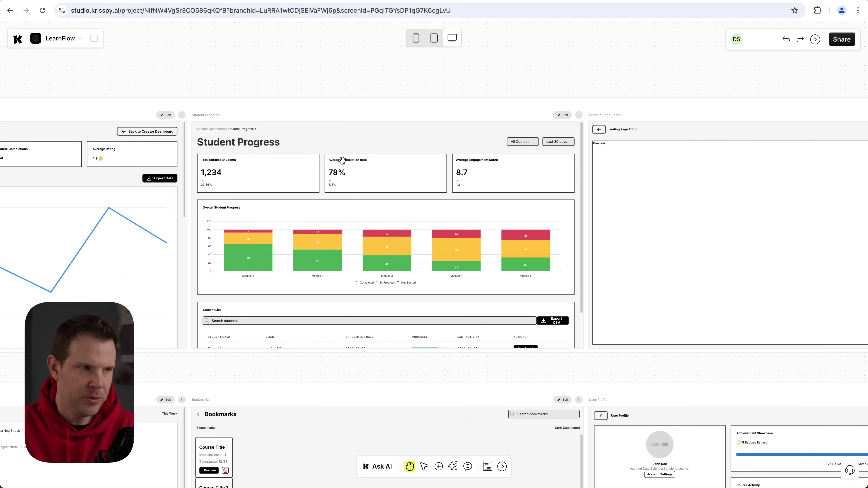
pyautogui.hscroll(10, 482, 135)
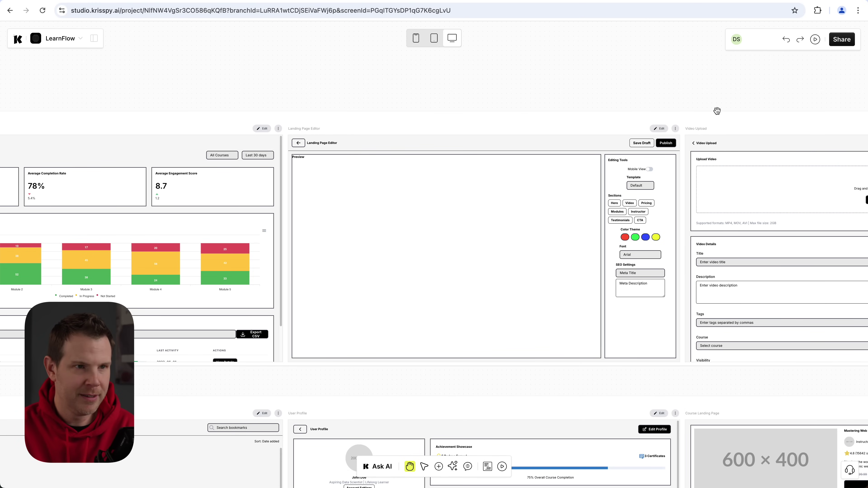
pyautogui.hscroll(12, 717, 111)
pyautogui.hscroll(15, 718, 106)
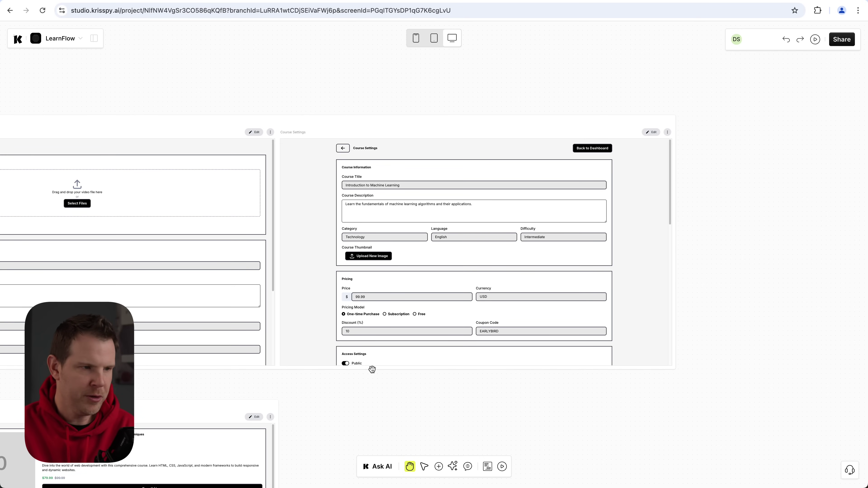
# - Examine the Student Flow wireframes from onboarding to the user profile, and the Main Flow's Search Courses and Help Center screens
pyautogui.scroll(-10, 174, 111)
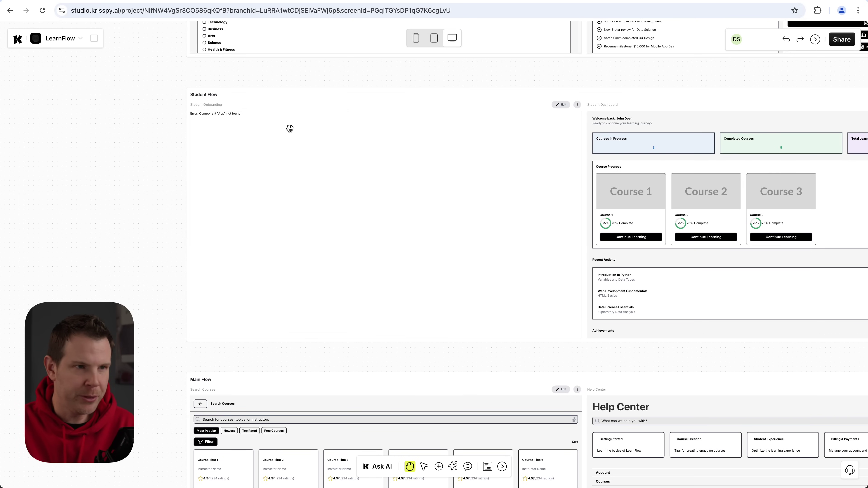
pyautogui.moveTo(829, 81); pyautogui.dragTo(442, 104)
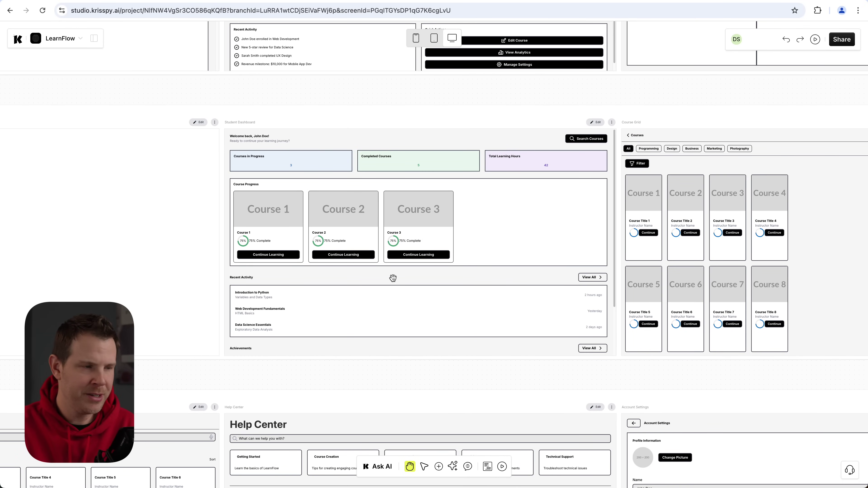
pyautogui.moveTo(792, 120); pyautogui.dragTo(421, 130)
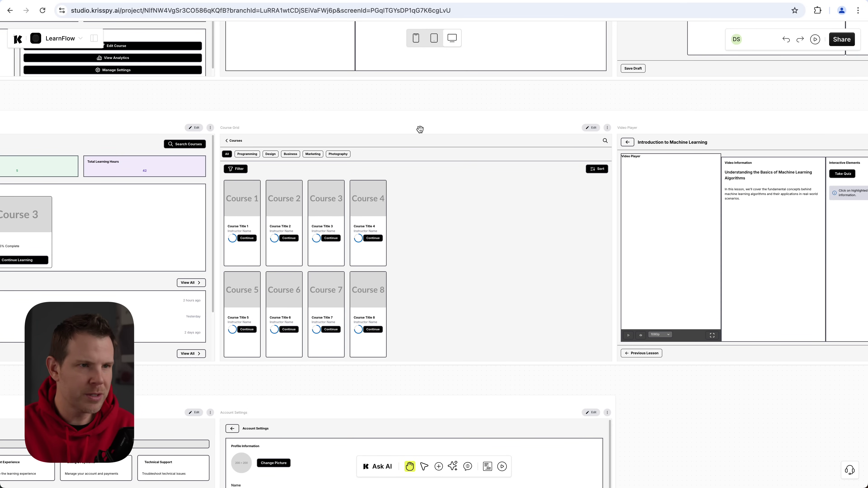
pyautogui.moveTo(830, 118); pyautogui.dragTo(406, 108)
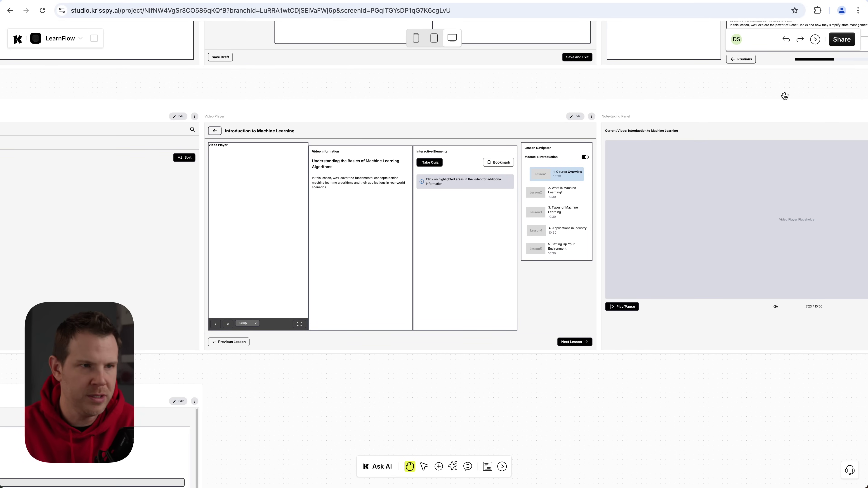
pyautogui.moveTo(785, 96); pyautogui.dragTo(304, 101)
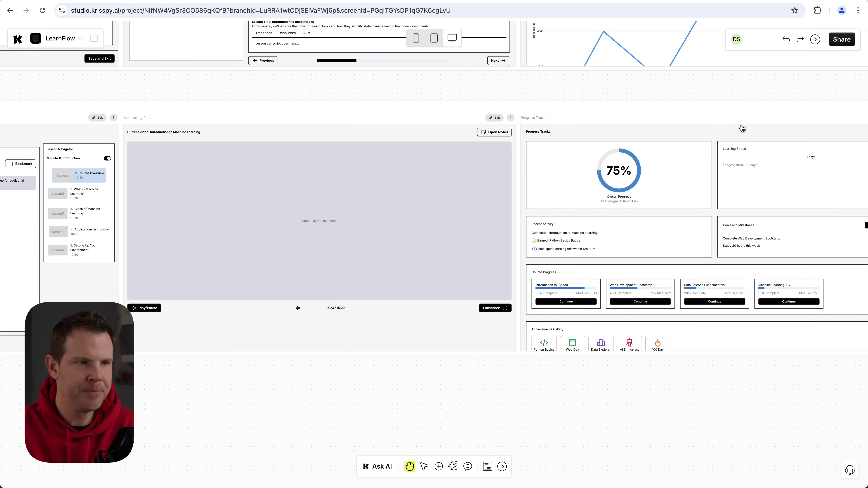
pyautogui.moveTo(743, 109); pyautogui.dragTo(374, 118)
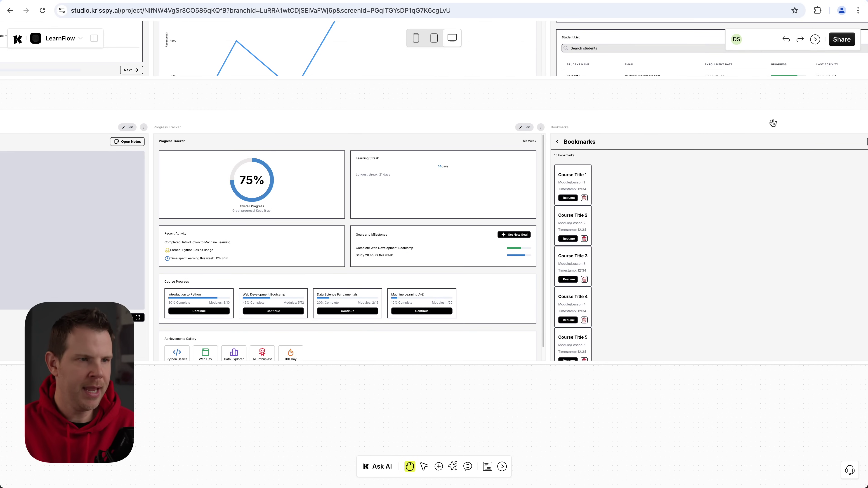
pyautogui.moveTo(773, 124); pyautogui.dragTo(460, 140)
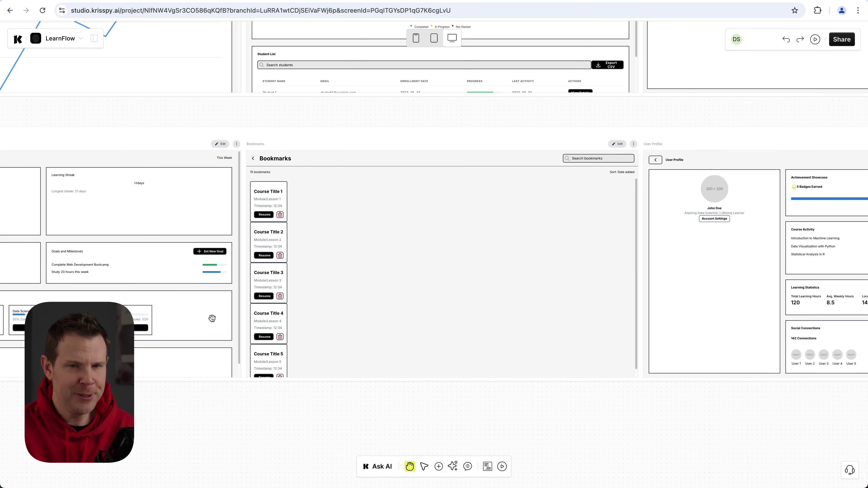
pyautogui.moveTo(710, 138); pyautogui.dragTo(339, 132)
pyautogui.moveTo(787, 130); pyautogui.dragTo(289, 126)
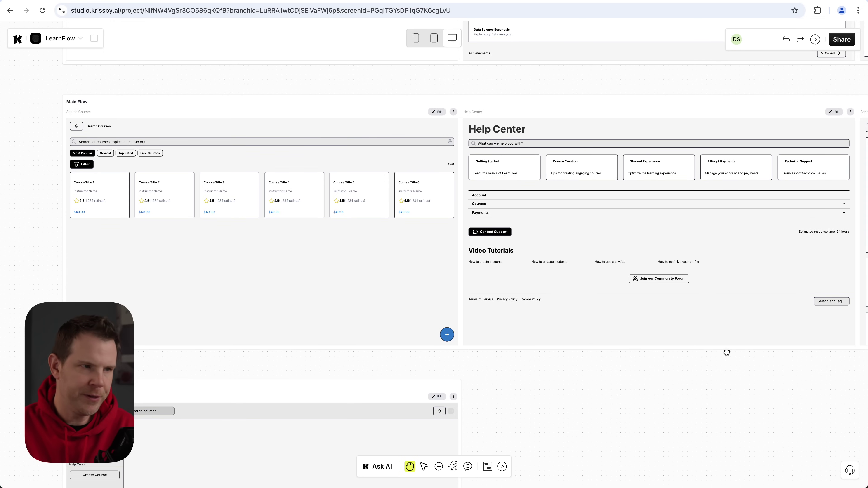
pyautogui.moveTo(722, 355); pyautogui.dragTo(223, 342)
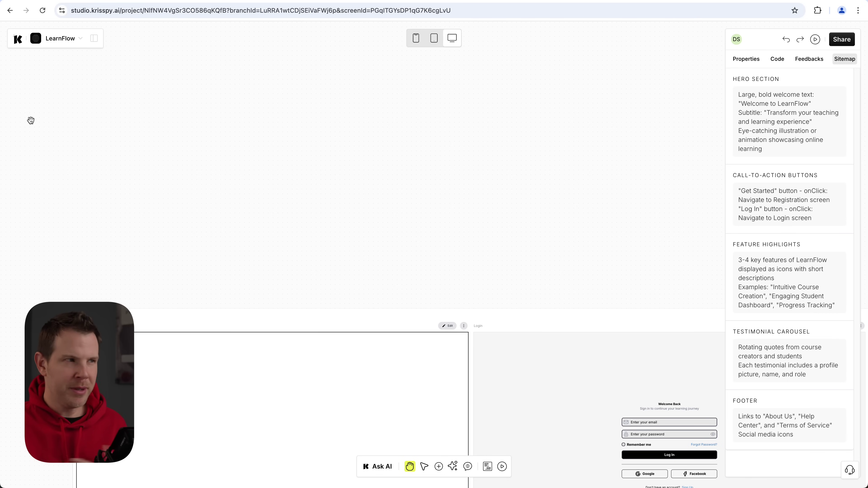
# - Rename the project as "Rufus" in the project overview
pyautogui.click(60, 40)
pyautogui.click(60, 58)
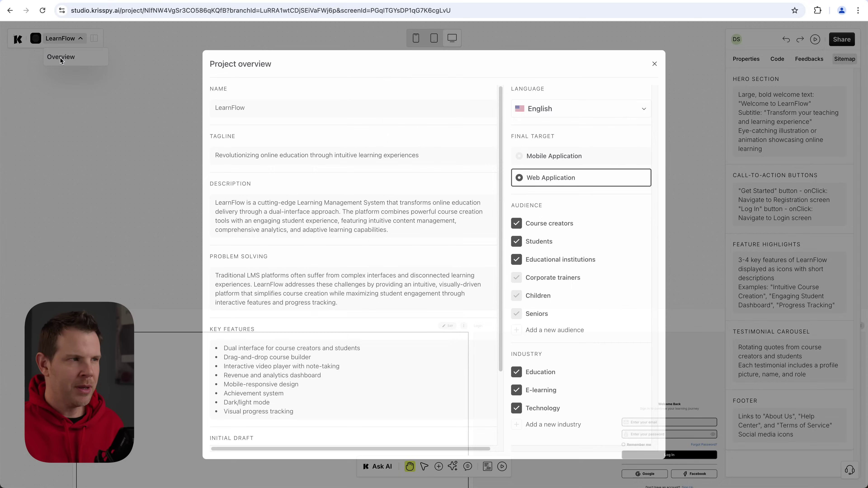
pyautogui.click(272, 110)
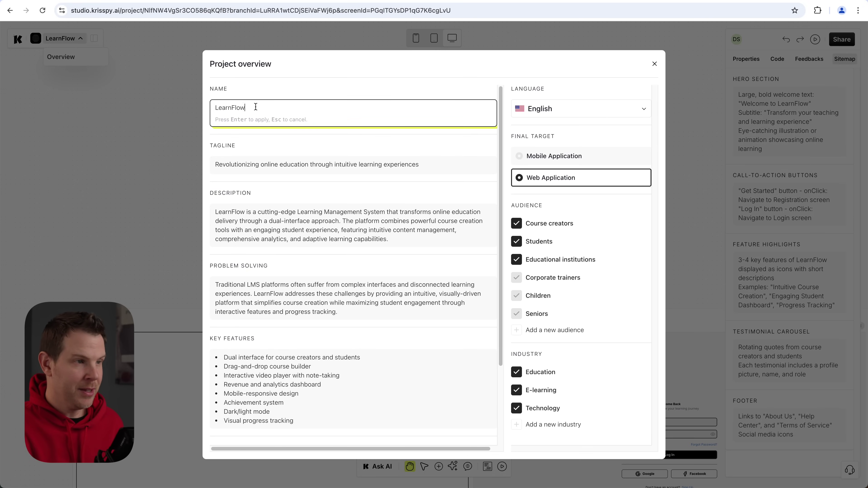
pyautogui.press('super+a')
pyautogui.write('R')
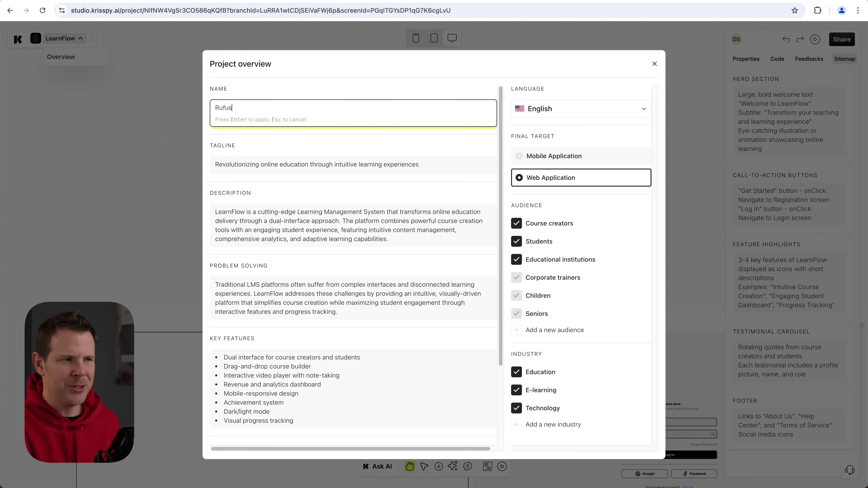
pyautogui.press('Return')
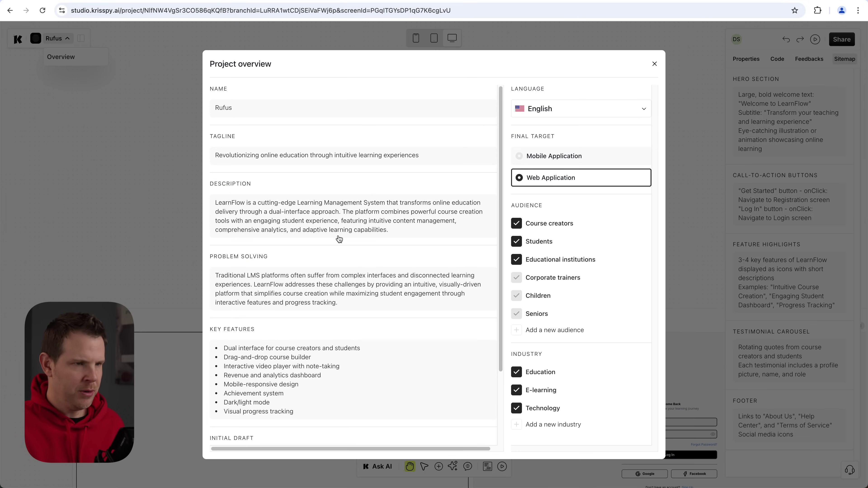
# - Replace "LearnFlow" with "Rufus" in the project overview's description and problem-solving texts
pyautogui.doubleClick(230, 201)
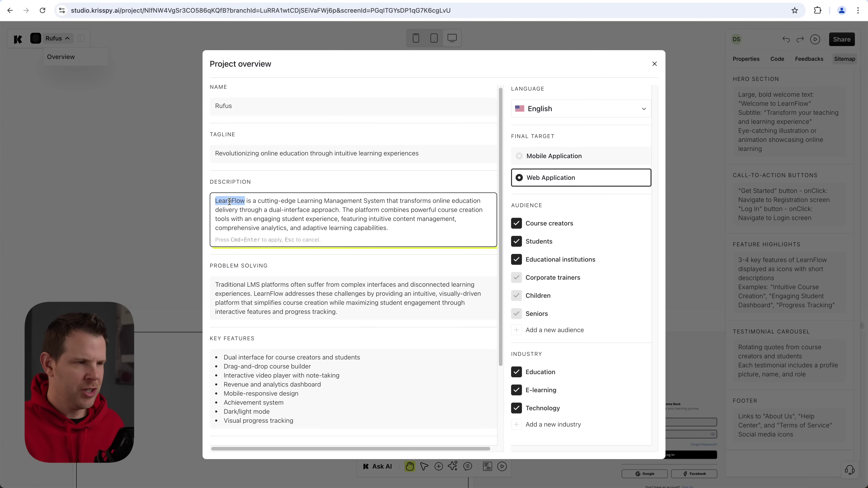
pyautogui.write('Rufus')
pyautogui.click(266, 297)
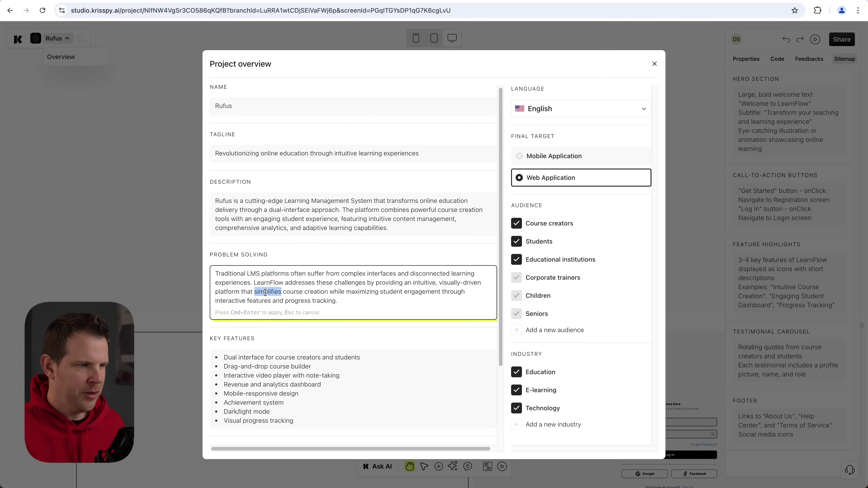
pyautogui.doubleClick(265, 284)
pyautogui.write('Rufus')
pyautogui.press('super+Return')
pyautogui.press('super+f')
# - Regenerate the Auth Flow's Welcome screen with the edit instruction "Generate the screen, it's blank."
pyautogui.scroll(-3, 354, 241)
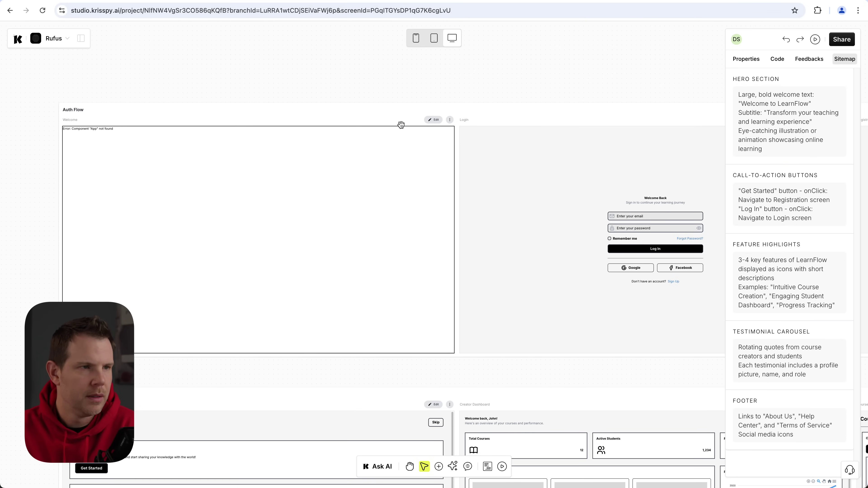
pyautogui.click(435, 120)
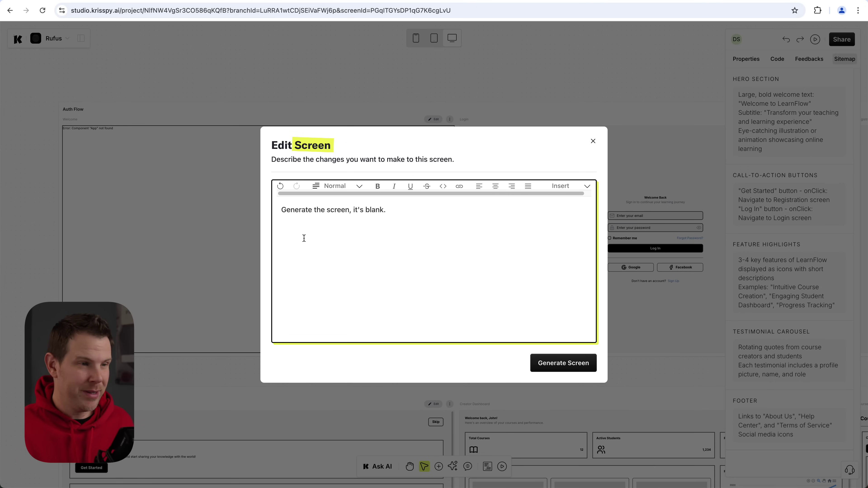
pyautogui.click(564, 359)
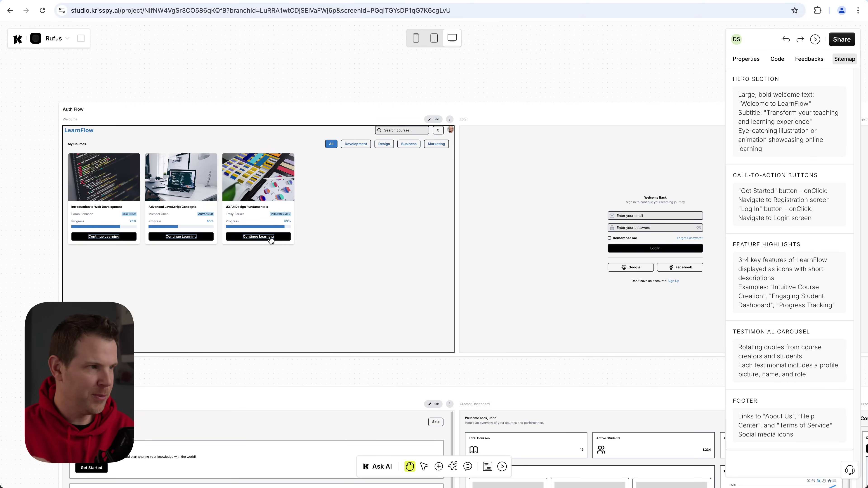
# - Change the "LearnFlow" heading on the Welcome screen to "Rufus"
pyautogui.click(76, 131)
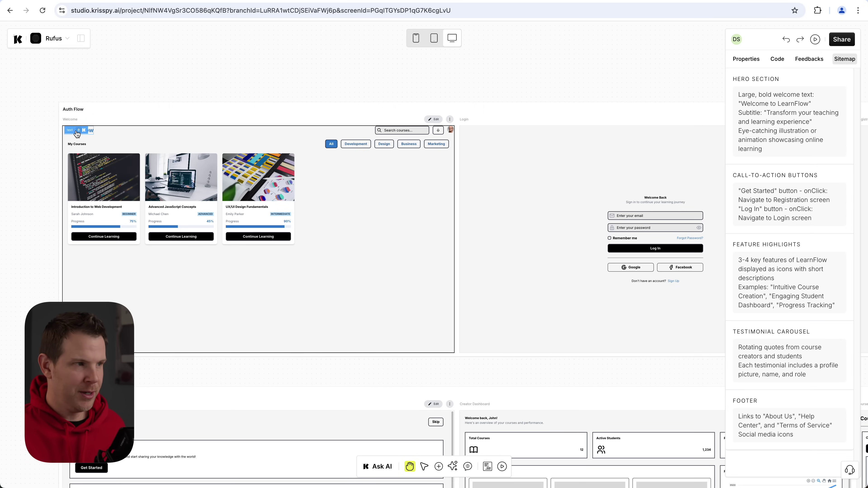
pyautogui.press('Delete')
pyautogui.doubleClick(76, 130)
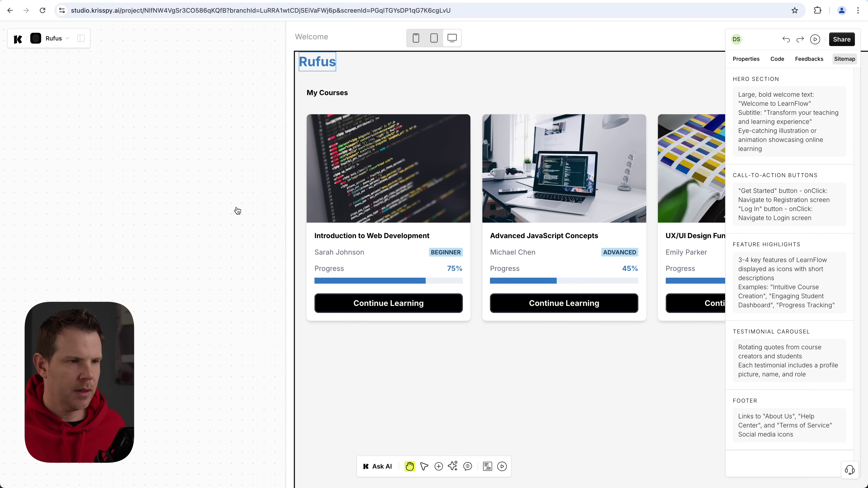
pyautogui.scroll(-5, 237, 210)
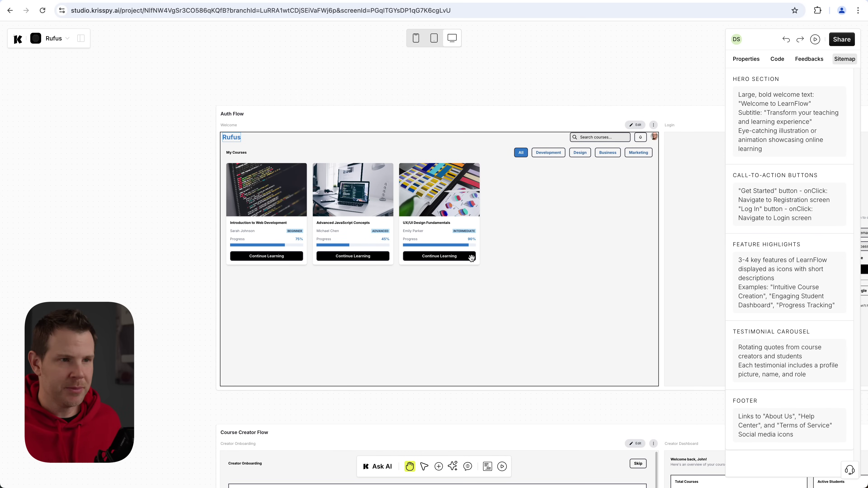
# - Submit feedback that the Auth Flow Welcome screen should be a sales page encouraging sign-ups, not a screen for logged-in people
pyautogui.scroll(-3, 478, 288)
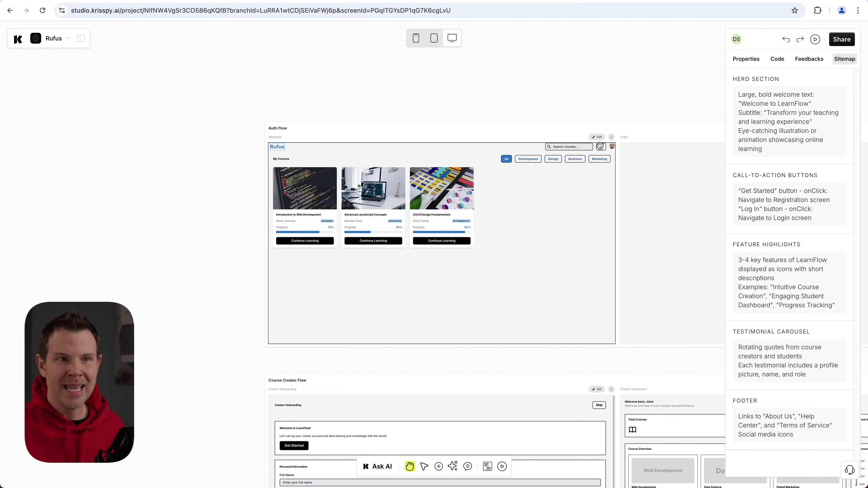
pyautogui.click(802, 61)
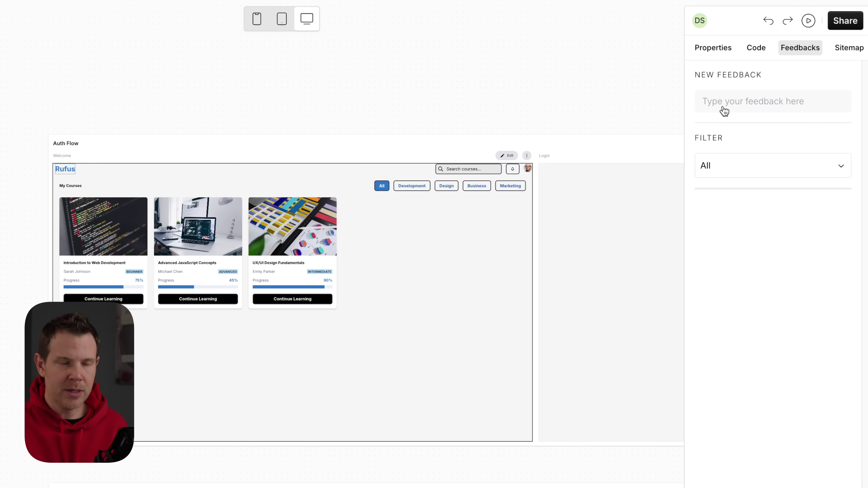
pyautogui.click(729, 106)
pyautogui.press('super+v')
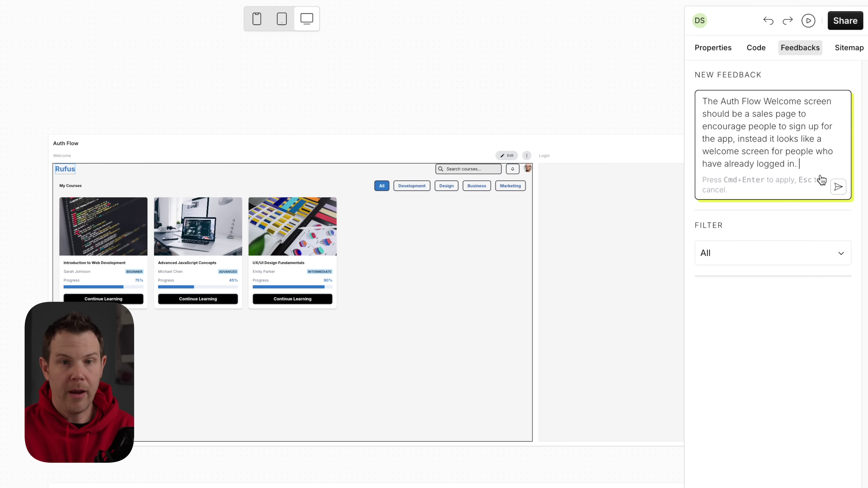
pyautogui.click(839, 187)
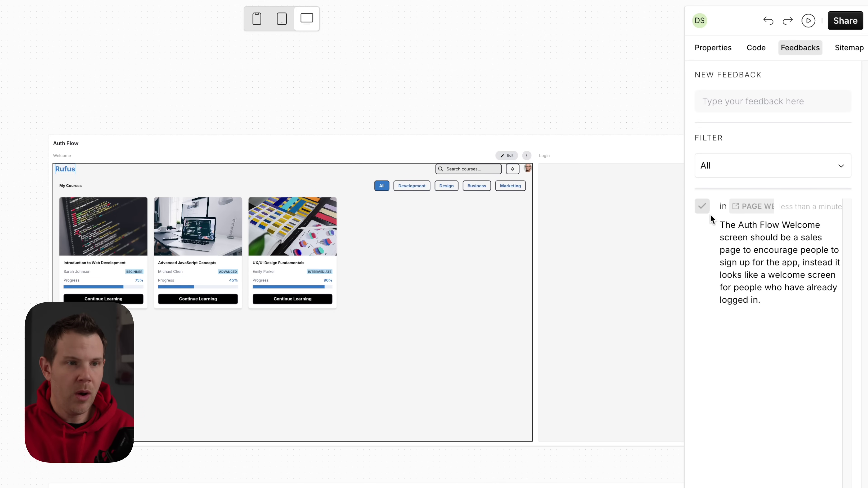
# - Create an iteration from the Welcome screen feedback, keeping the title "New iteration" and the current version 1.0.0
pyautogui.click(703, 207)
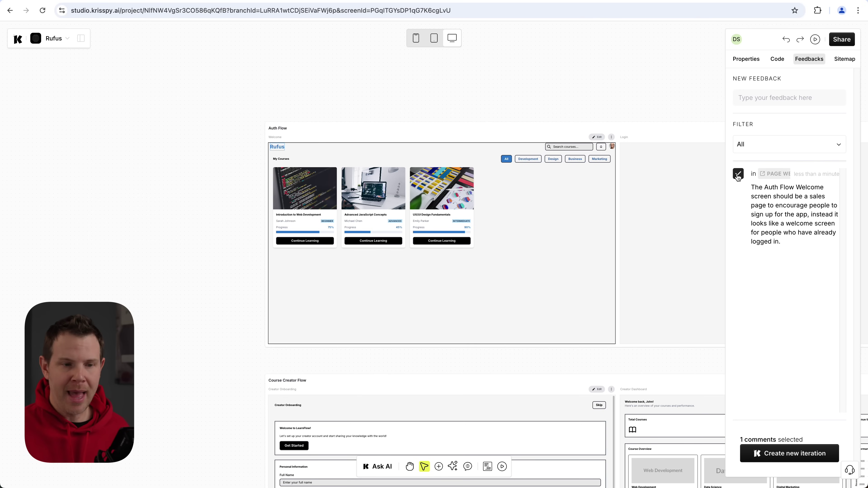
pyautogui.click(793, 455)
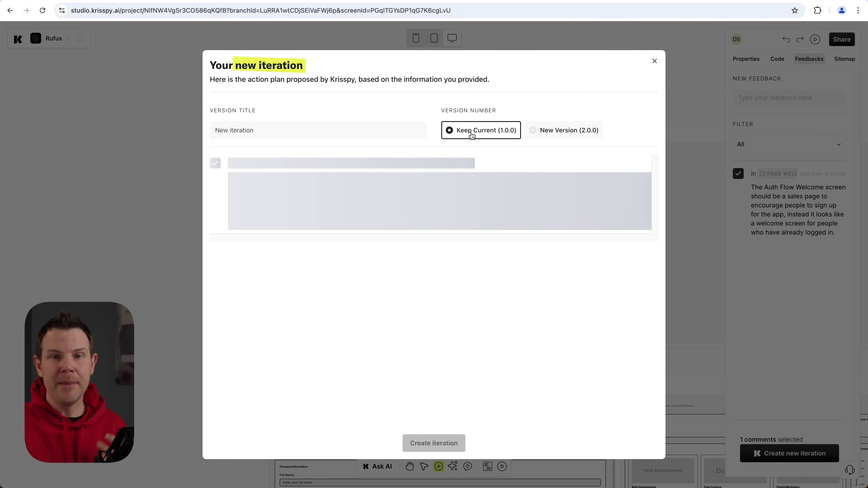
pyautogui.click(402, 128)
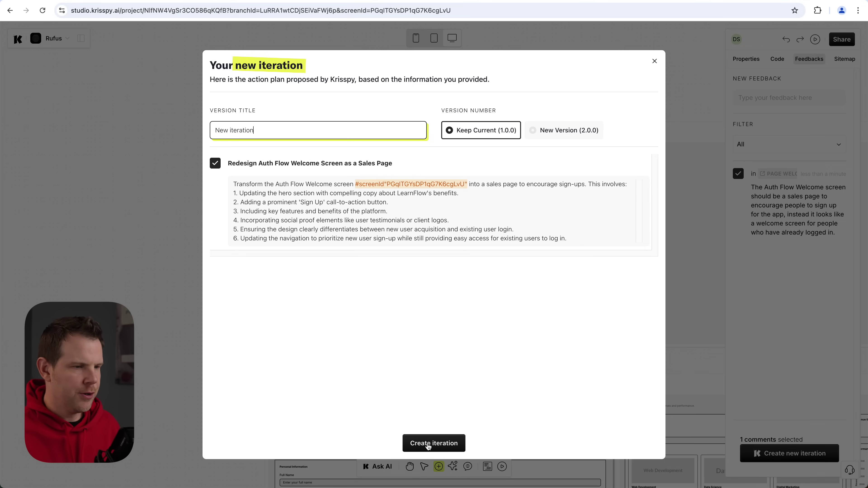
pyautogui.click(428, 445)
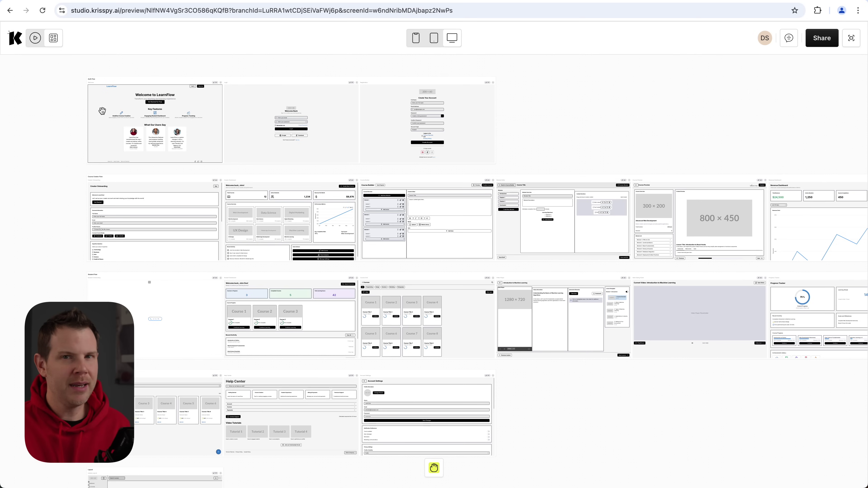
# - Play the prototype preview and examine the Welcome sales page, login and account creation screens
pyautogui.click(35, 39)
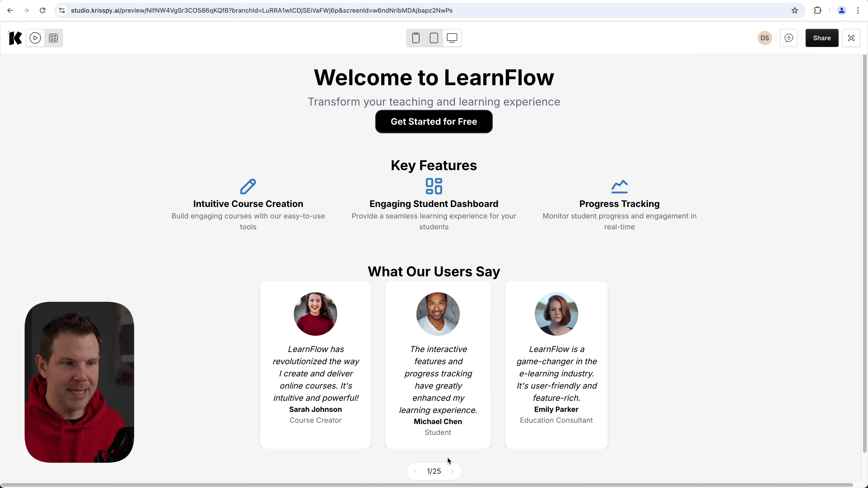
pyautogui.scroll(-2, 426, 393)
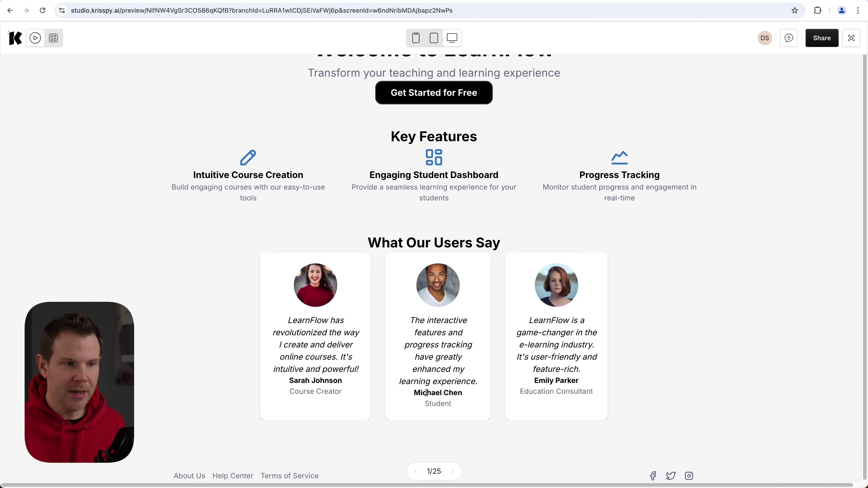
pyautogui.click(452, 472)
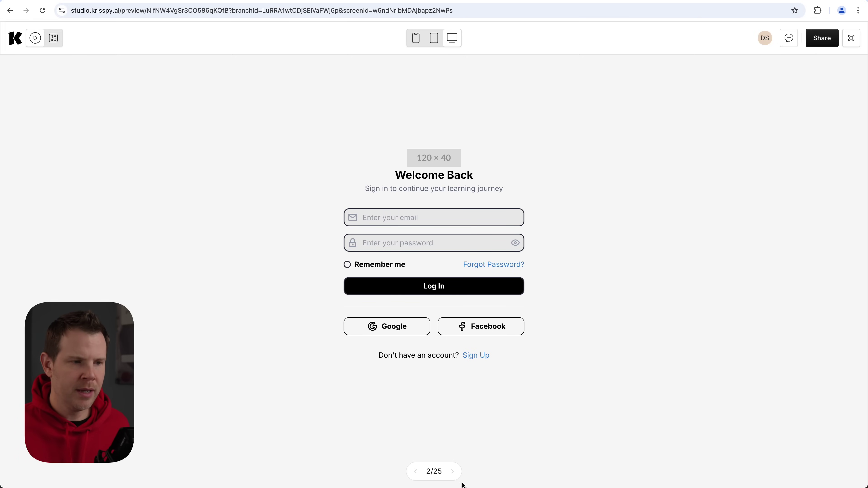
pyautogui.click(454, 473)
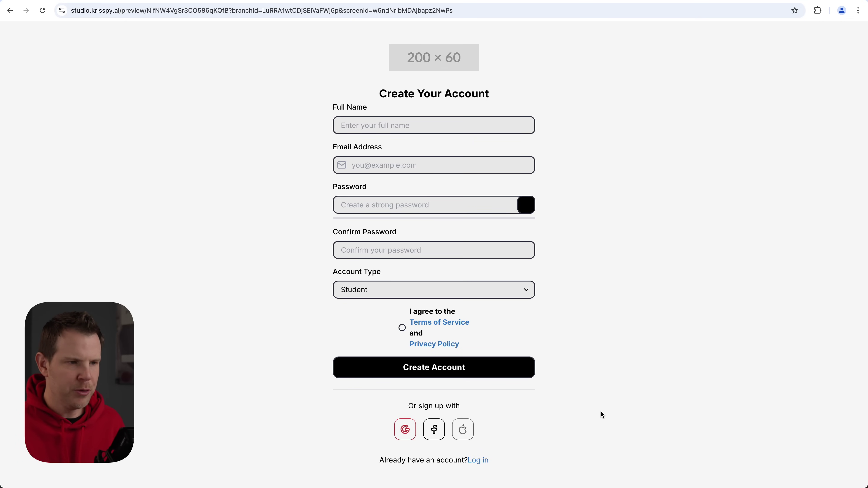
pyautogui.press('Right')
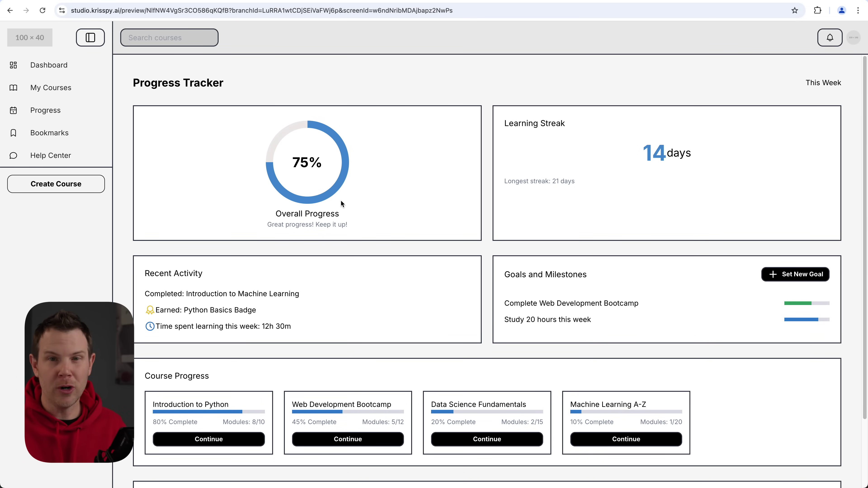
# - Submit feedback on the Bookmarks page asking for padding between rows and a wider grid fitting as many cards as possible instead of 1x1 stacking
pyautogui.click(56, 137)
pyautogui.scroll(-8, 365, 273)
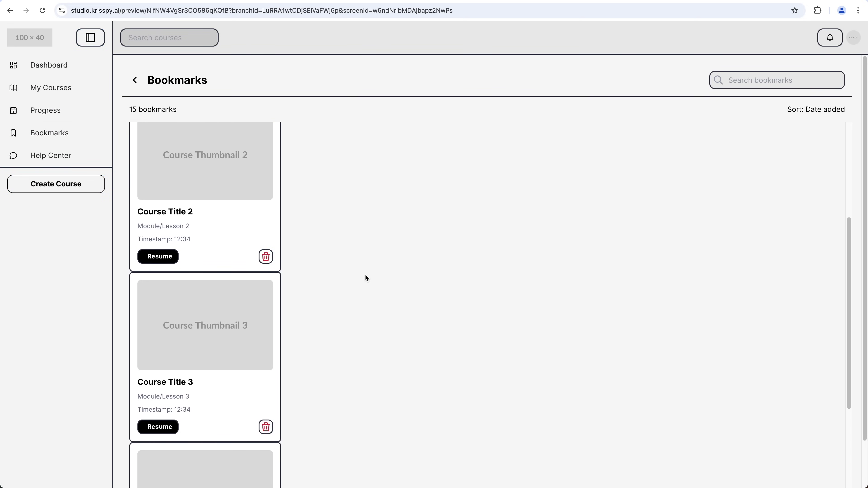
pyautogui.scroll(8, 205, 245)
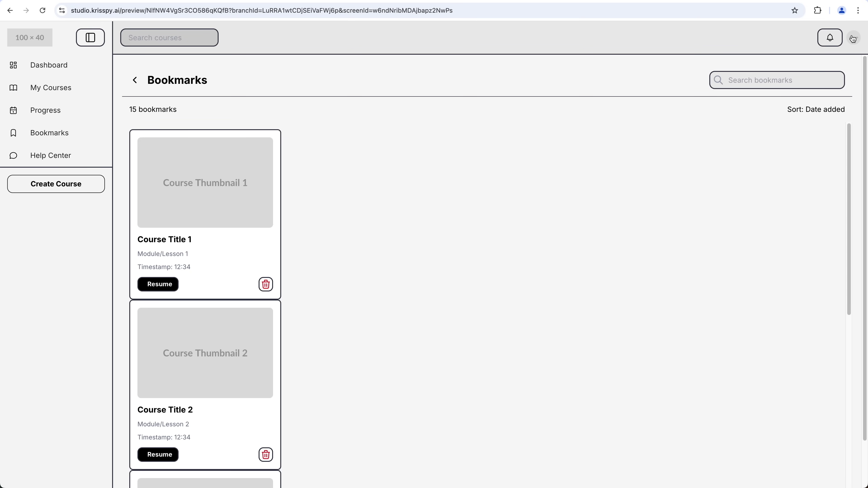
pyautogui.moveTo(853, 38)
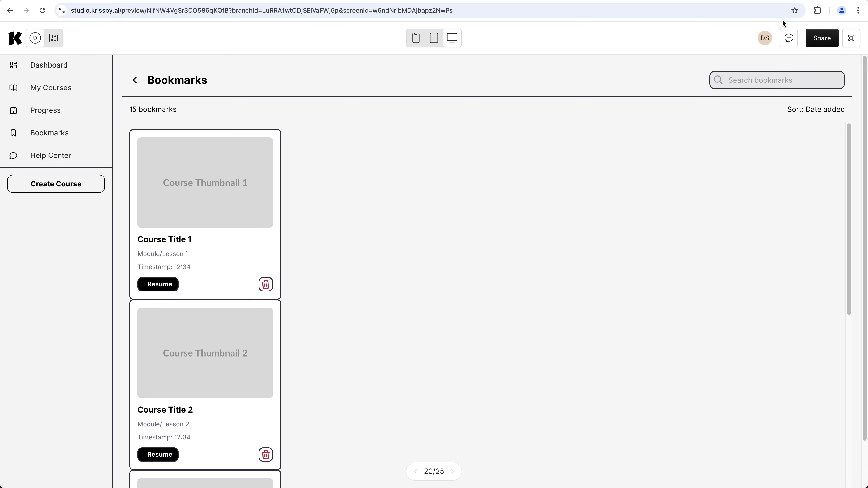
pyautogui.click(789, 38)
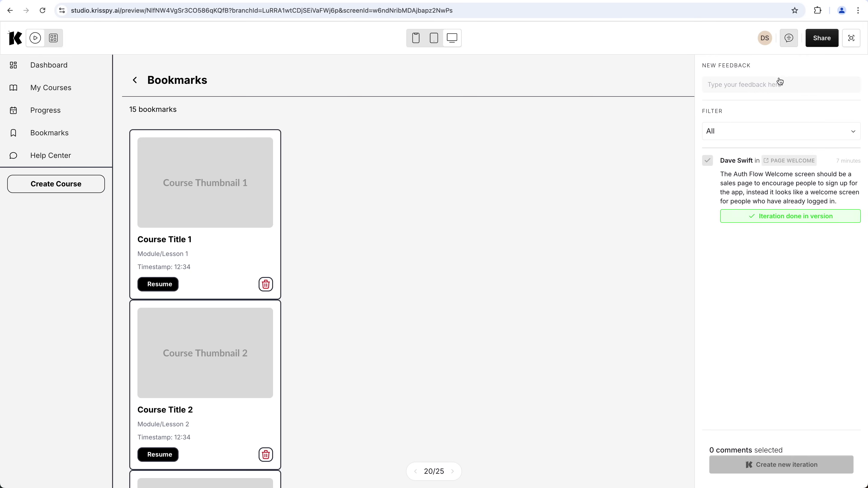
pyautogui.click(758, 82)
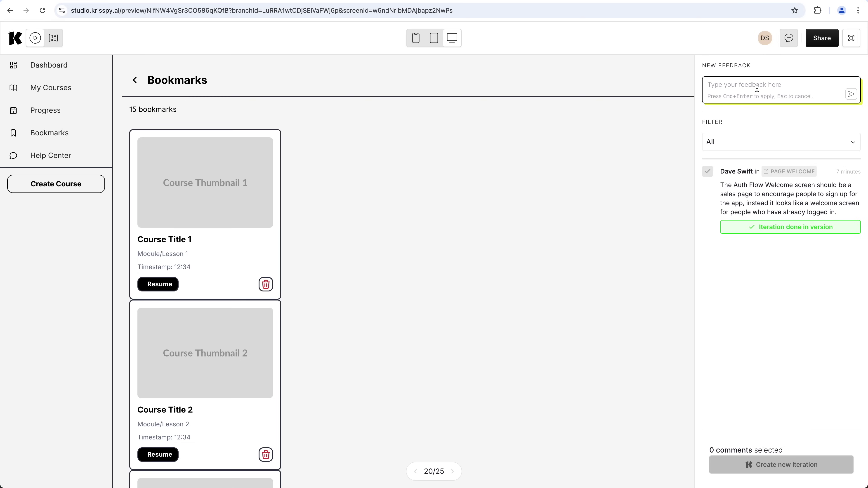
pyautogui.write("The bookmarks need padding between rows and don't need to be stacked 1×1, the grid should be wider and fit as many cards as possible on the screen.")
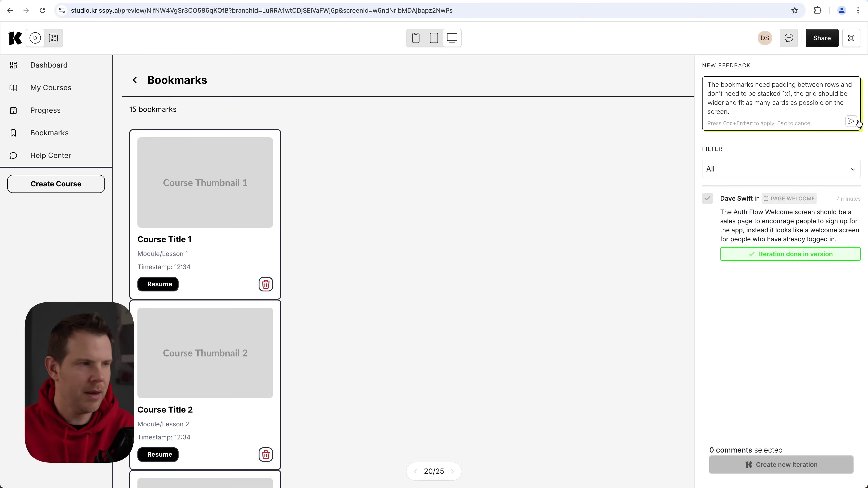
pyautogui.click(851, 122)
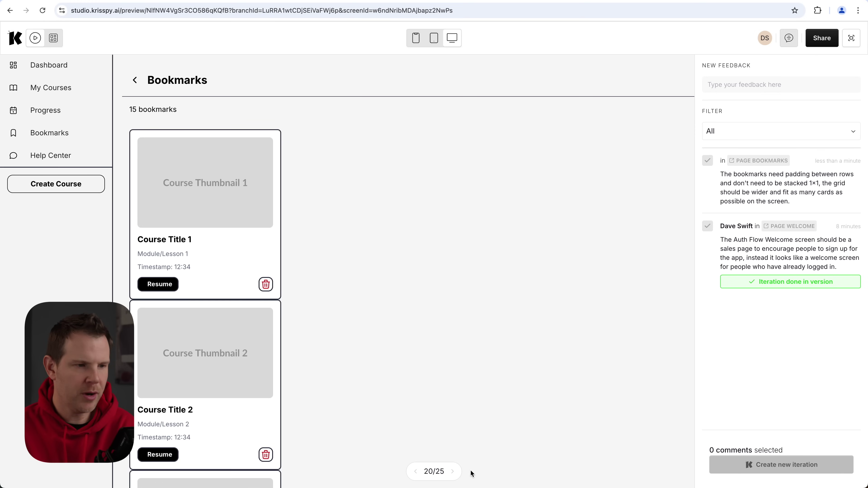
# - Examine the User Profile screen at desktop, mobile and tablet sizes, and test its sidebar toggle in the mobile layout
pyautogui.click(453, 471)
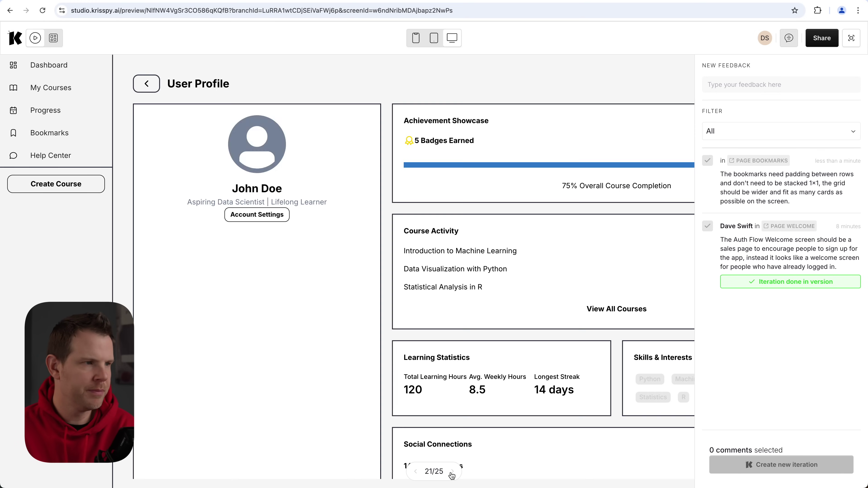
pyautogui.click(790, 38)
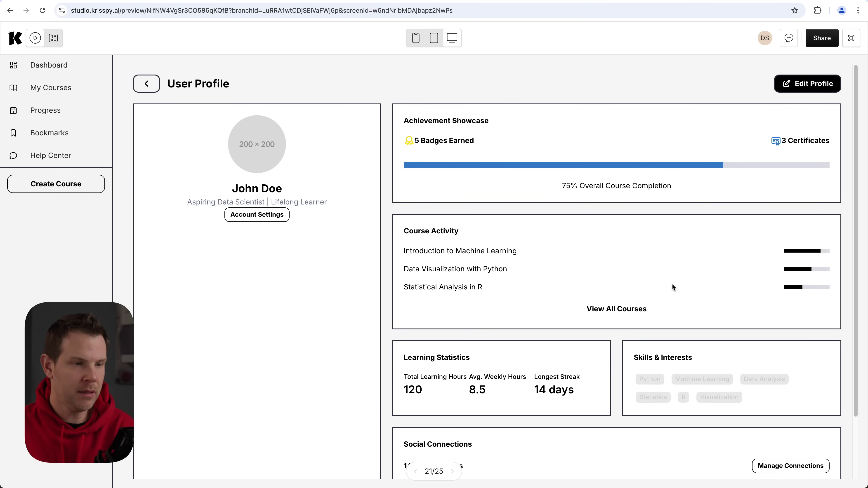
pyautogui.scroll(-3, 668, 286)
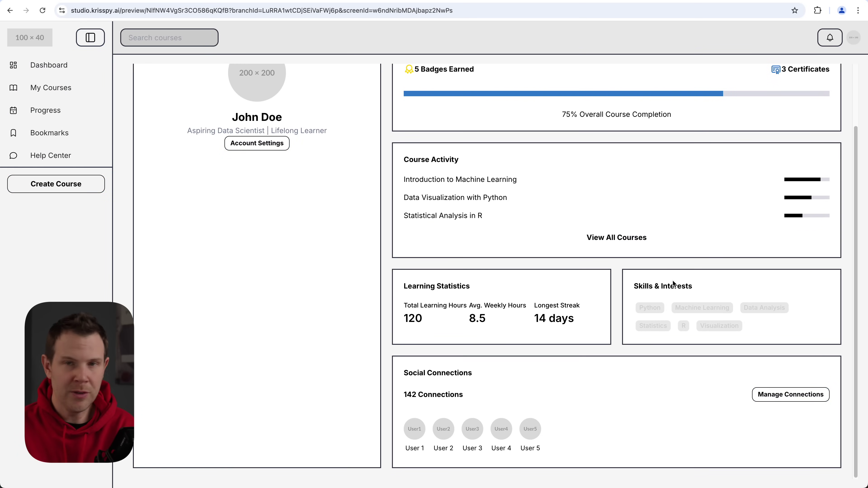
pyautogui.scroll(3, 675, 282)
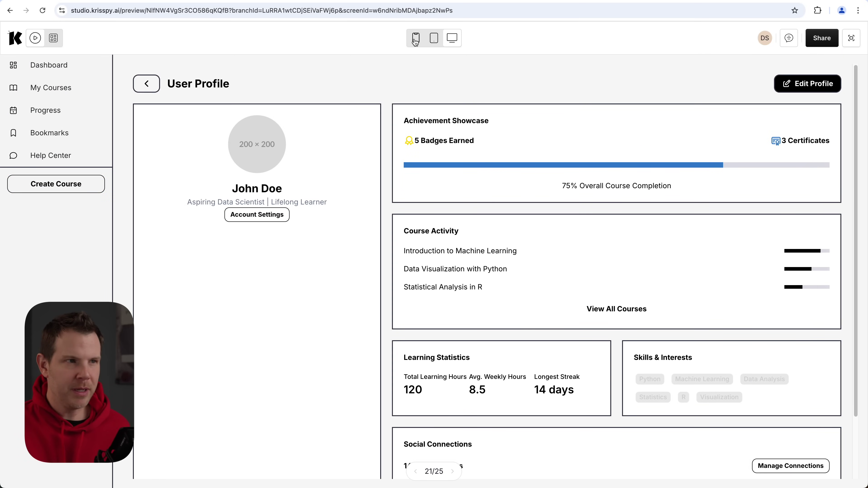
pyautogui.click(416, 39)
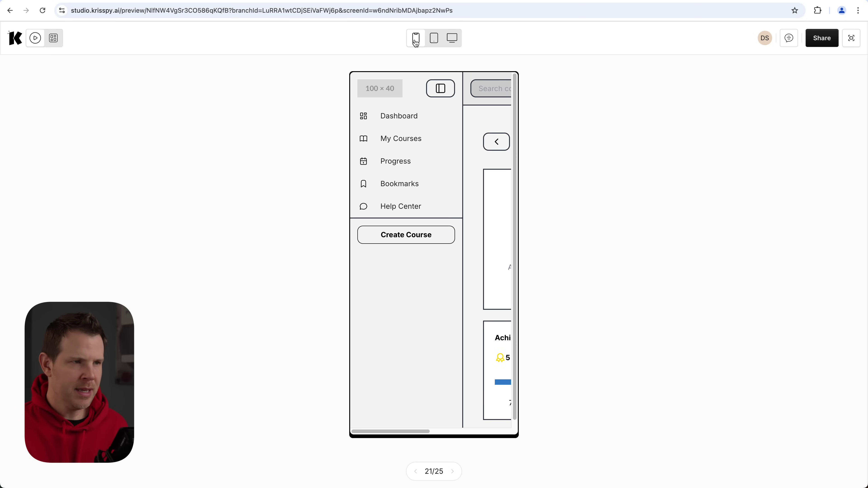
pyautogui.click(434, 40)
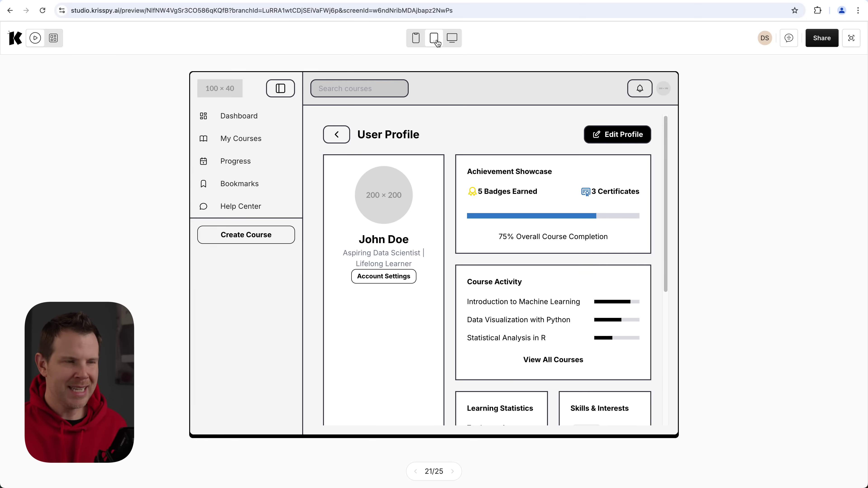
pyautogui.click(452, 39)
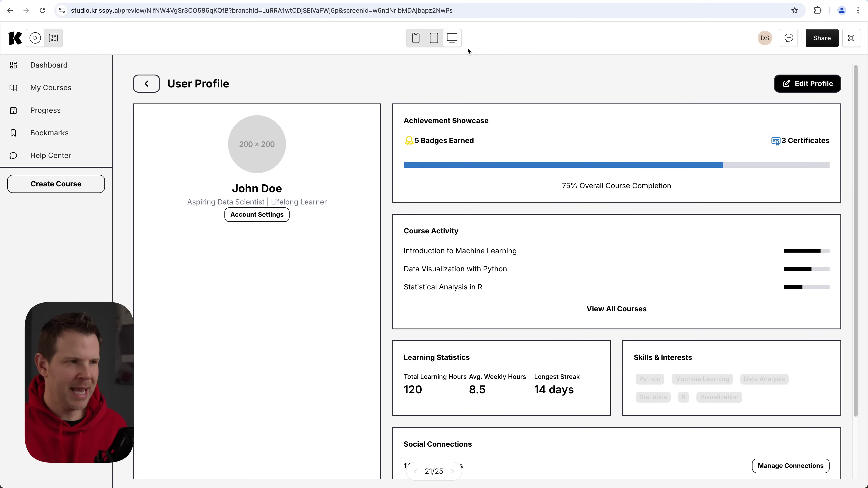
pyautogui.click(413, 40)
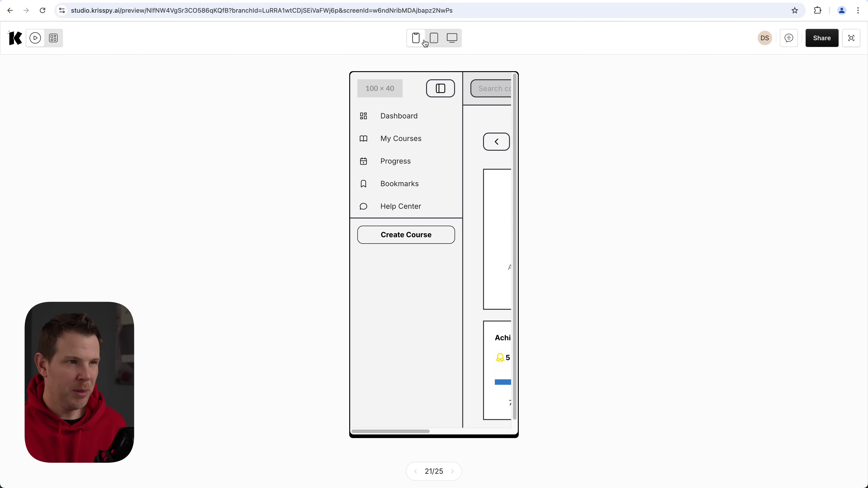
pyautogui.click(440, 91)
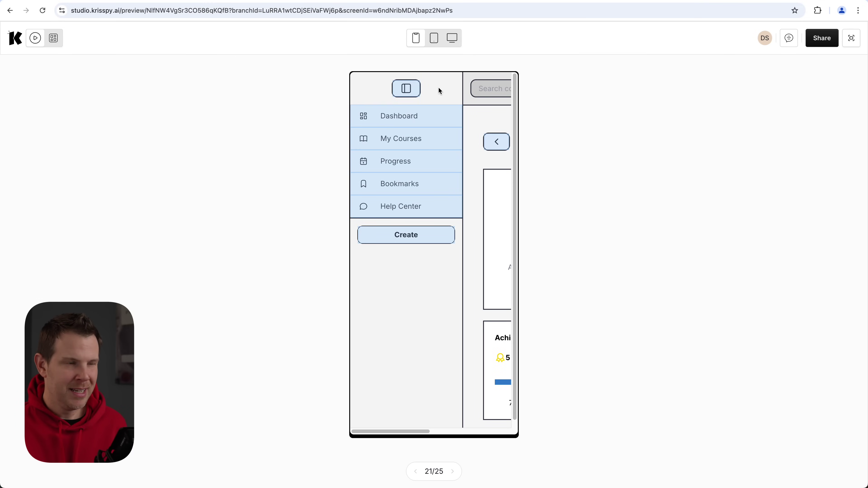
pyautogui.click(406, 89)
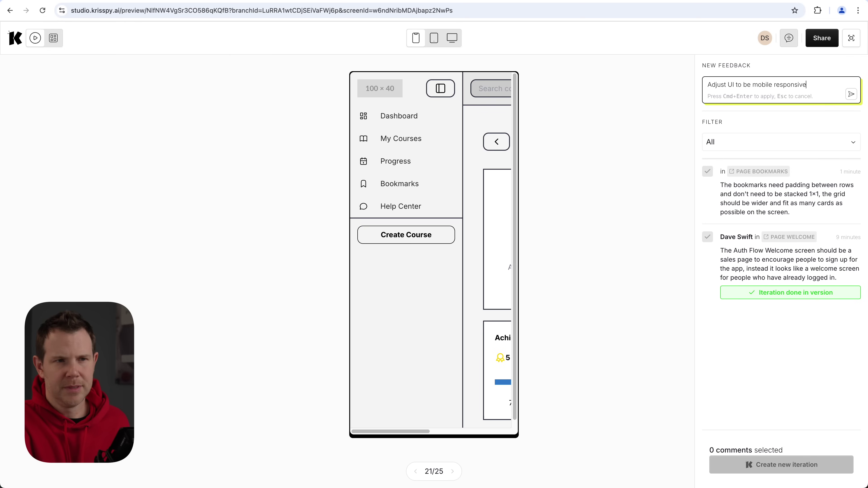
# - Submit the User Profile feedback "Adjust UI to be mobile responsive." and select it together with the Bookmarks feedback for a new iteration
pyautogui.write('.')
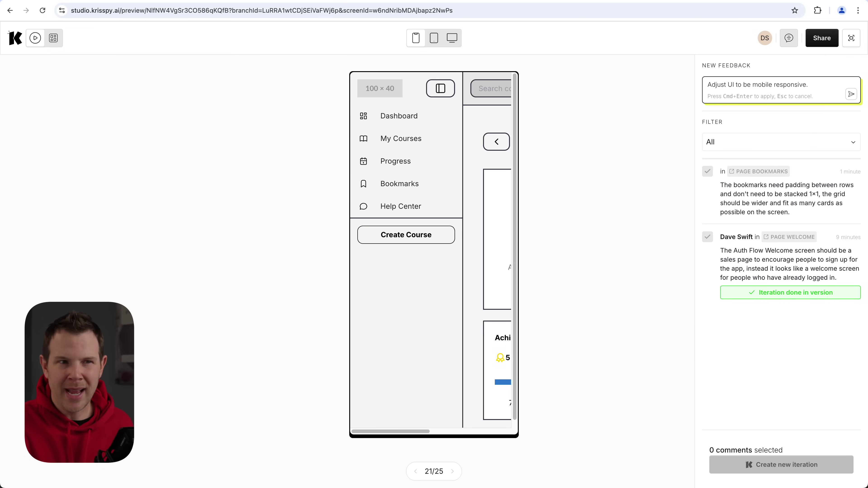
pyautogui.press('super+Return')
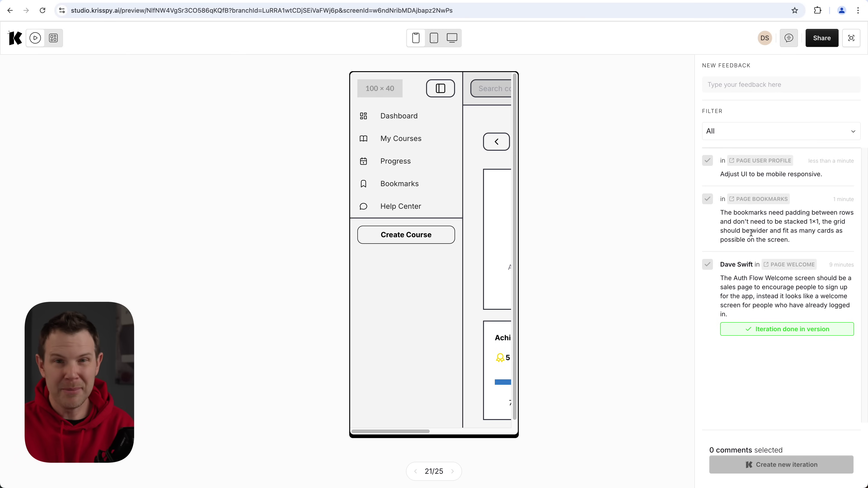
pyautogui.click(707, 162)
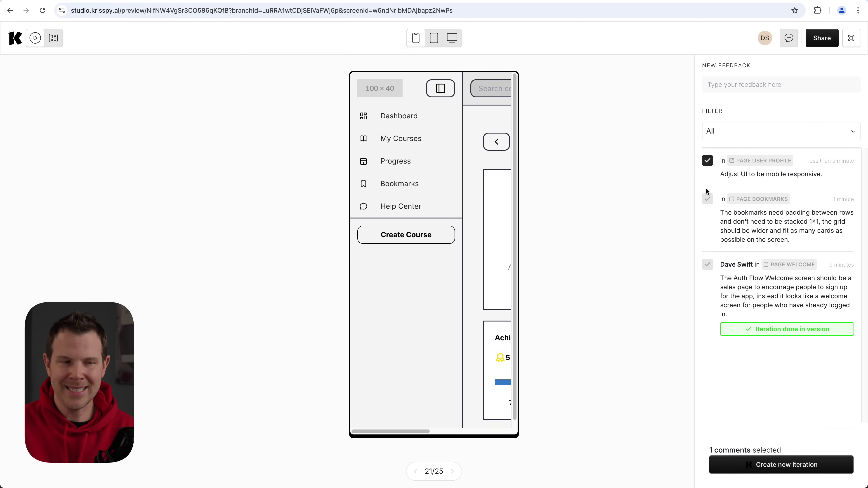
pyautogui.click(709, 200)
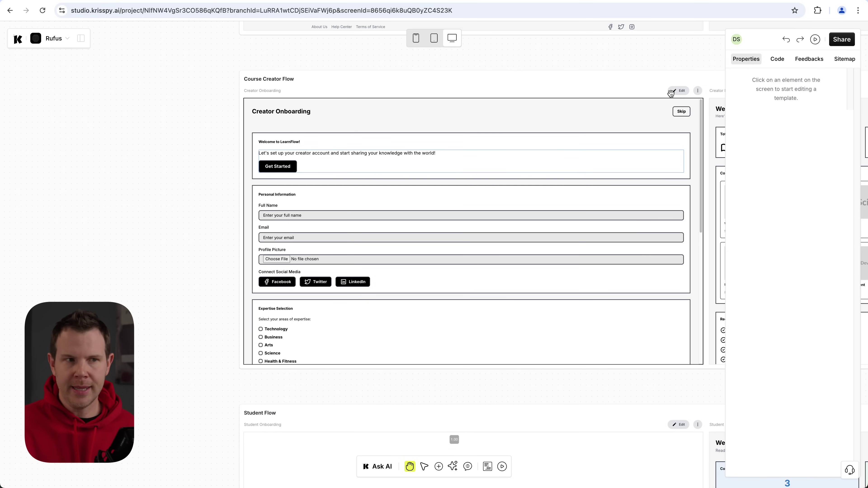
# - Inspect the Creator Onboarding screen's edit prompt, the full name input's properties and the screen's code
pyautogui.click(678, 91)
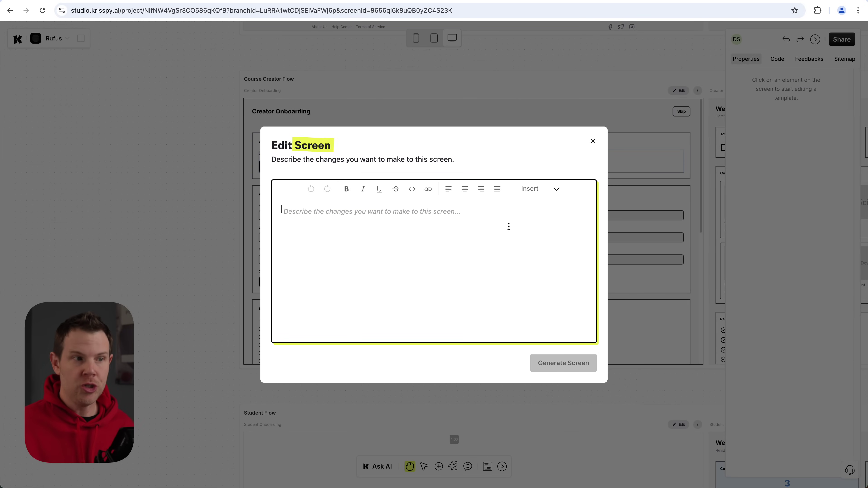
pyautogui.click(593, 141)
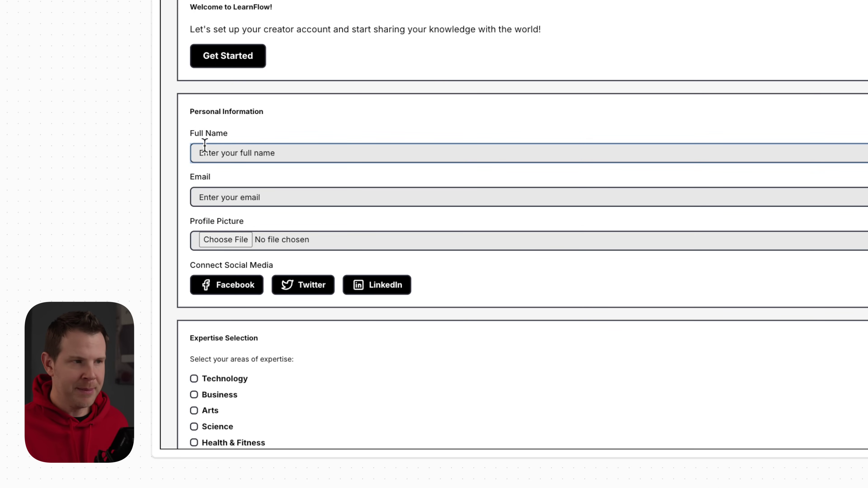
pyautogui.click(209, 156)
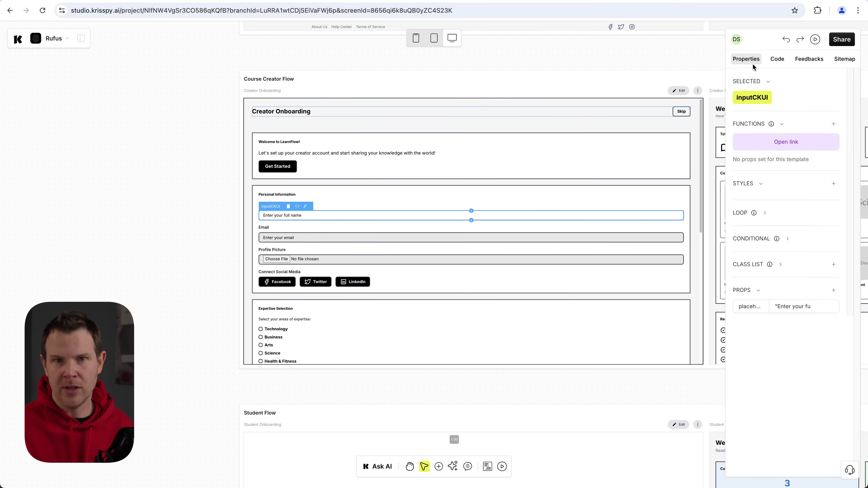
pyautogui.click(777, 59)
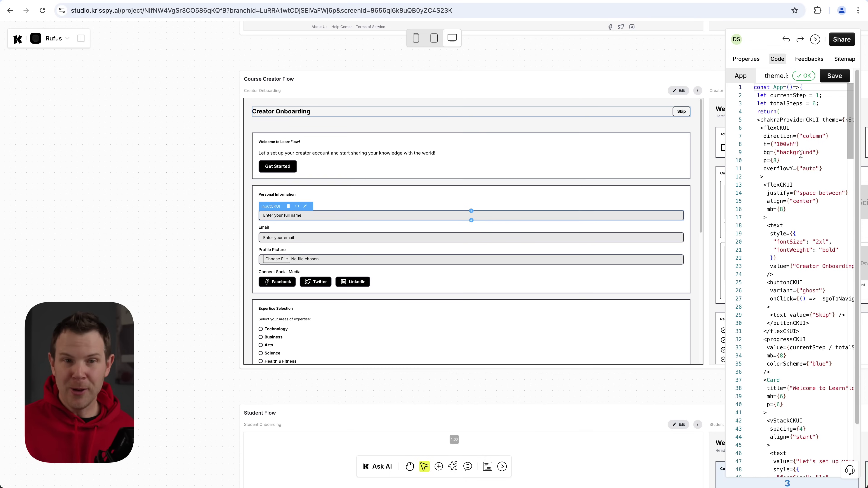
pyautogui.scroll(-10, 786, 290)
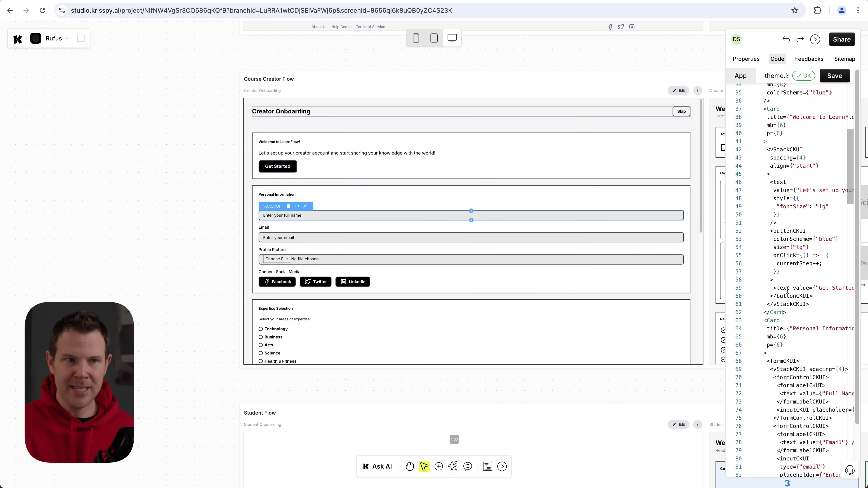
# - Edit the Creator Onboarding screen's social media button row with AI, using the prompt "Change the Twitter Button to X"
pyautogui.click(307, 208)
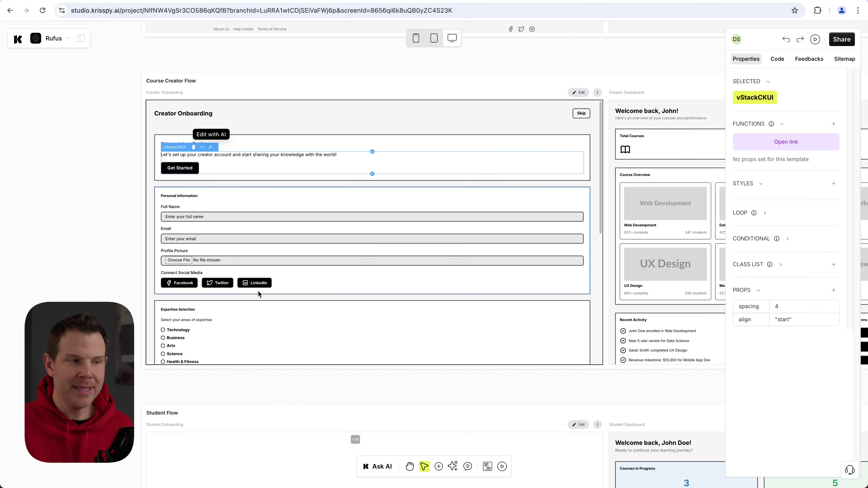
pyautogui.click(273, 283)
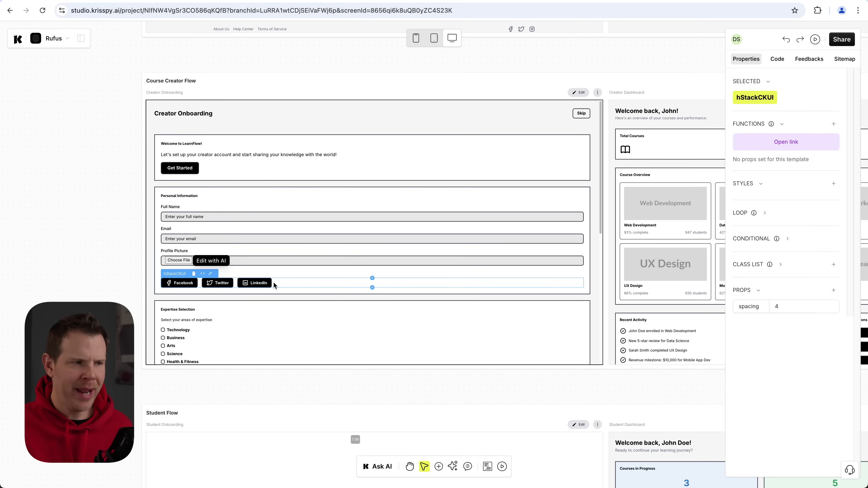
pyautogui.click(211, 274)
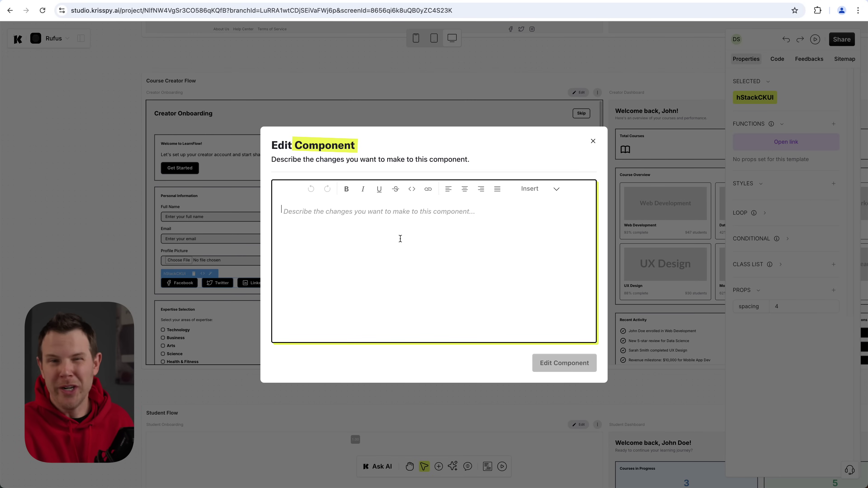
pyautogui.write('Change the Twitter Button to X')
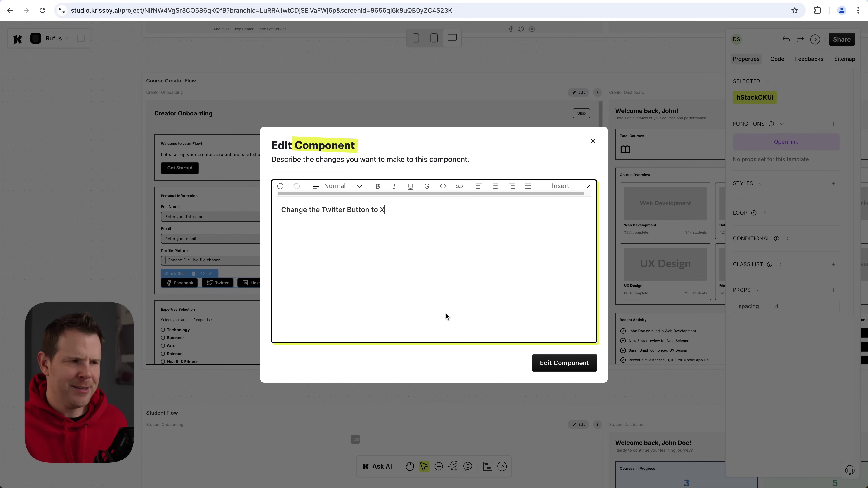
pyautogui.click(561, 366)
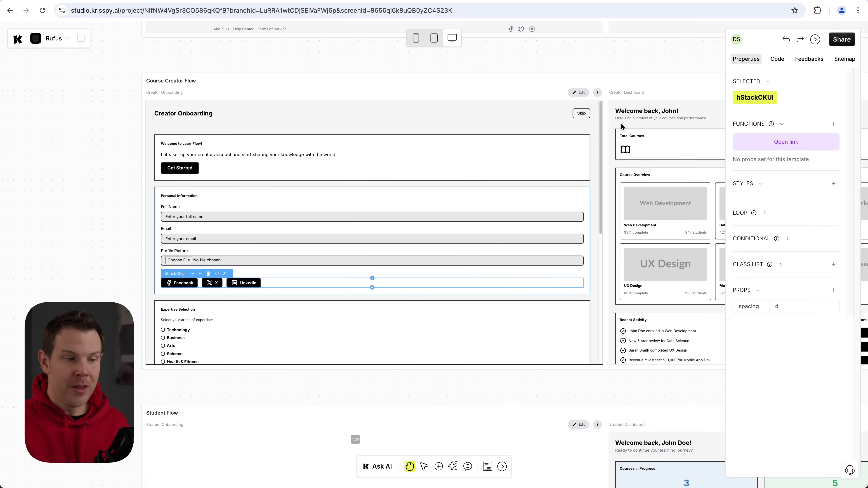
# - Inspect the prompt for creating a new iteration from a brief, and review the remaining sections of the Creator Onboarding screen
pyautogui.click(439, 468)
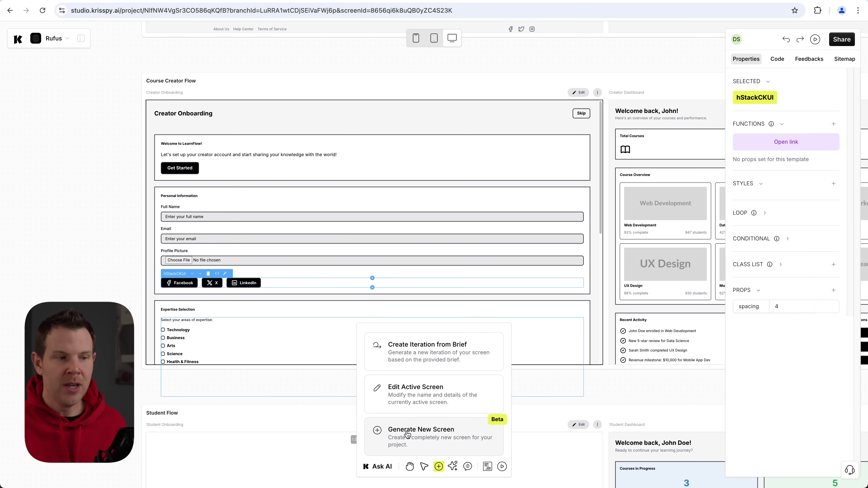
pyautogui.click(424, 363)
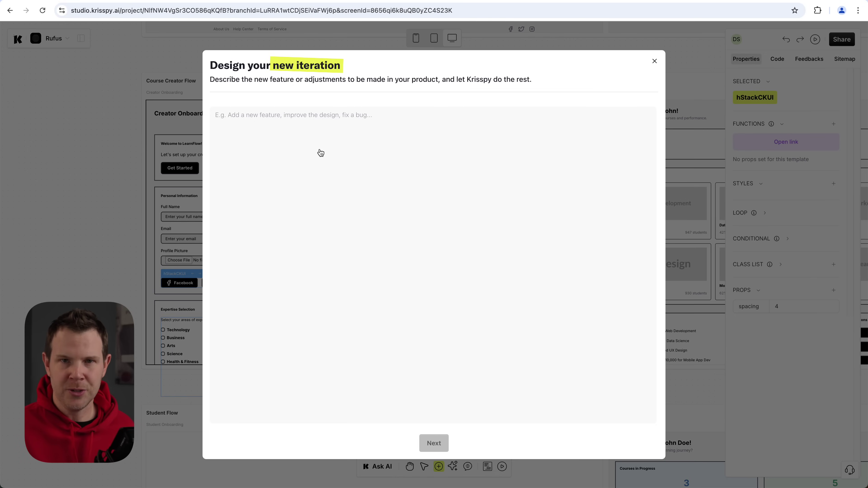
pyautogui.press('Escape')
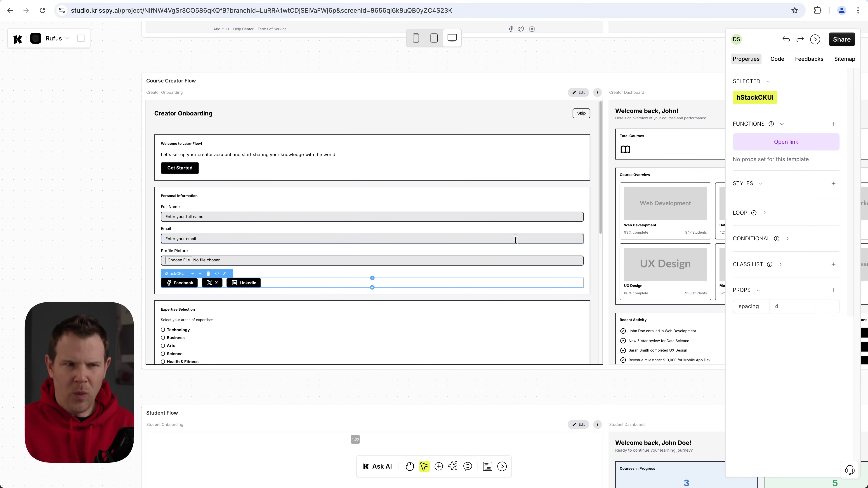
pyautogui.scroll(-3, 516, 241)
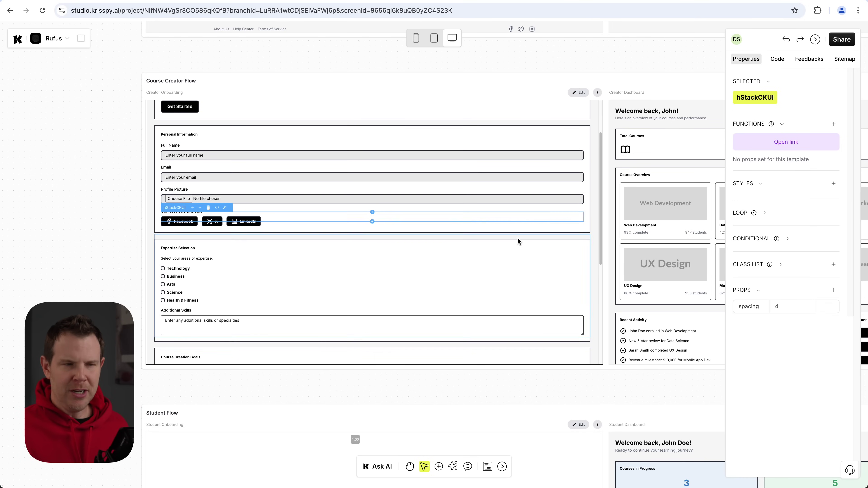
pyautogui.scroll(-8, 518, 240)
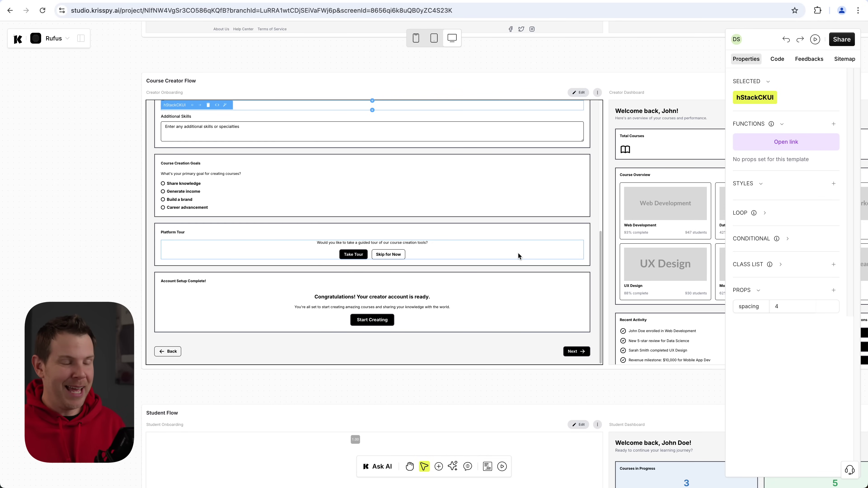
pyautogui.click(454, 467)
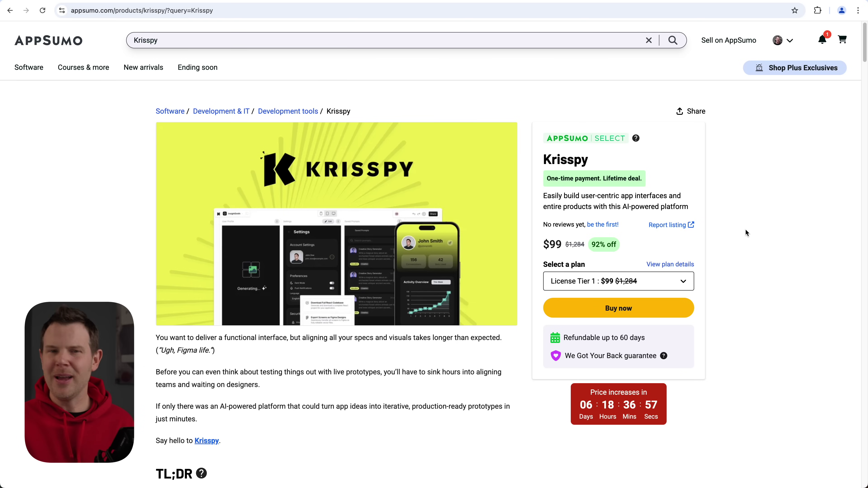
# - View the plan details and feature comparison of the license tiers on Krisspy's AppSumo product page
pyautogui.click(665, 270)
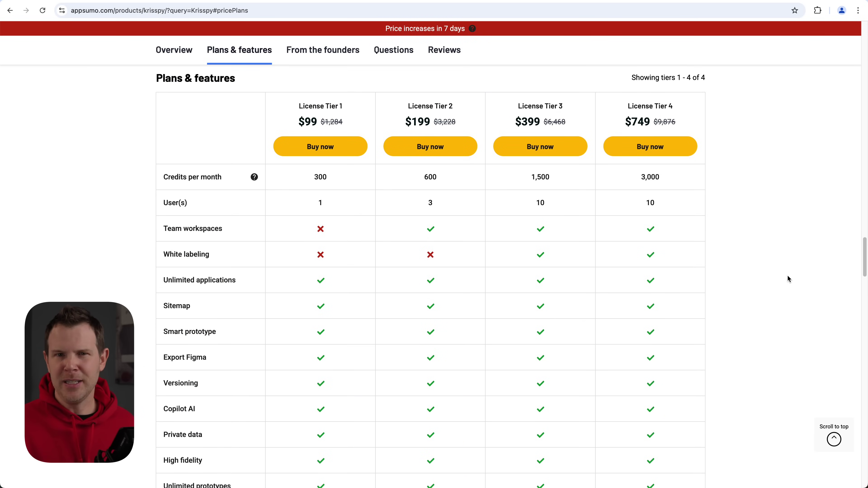